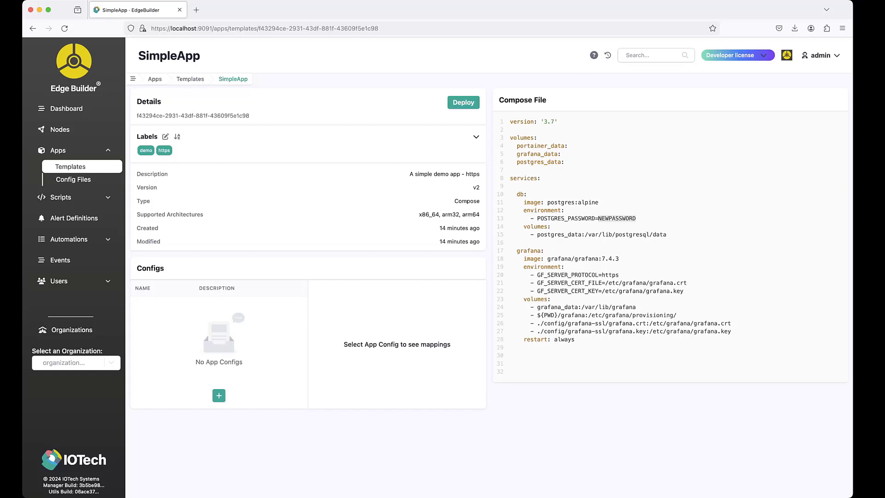
# Upgrade node1-simple-app to version v2 of the SimpleApp template and reload its details page.
pyautogui.click(57, 150)
pyautogui.click(176, 144)
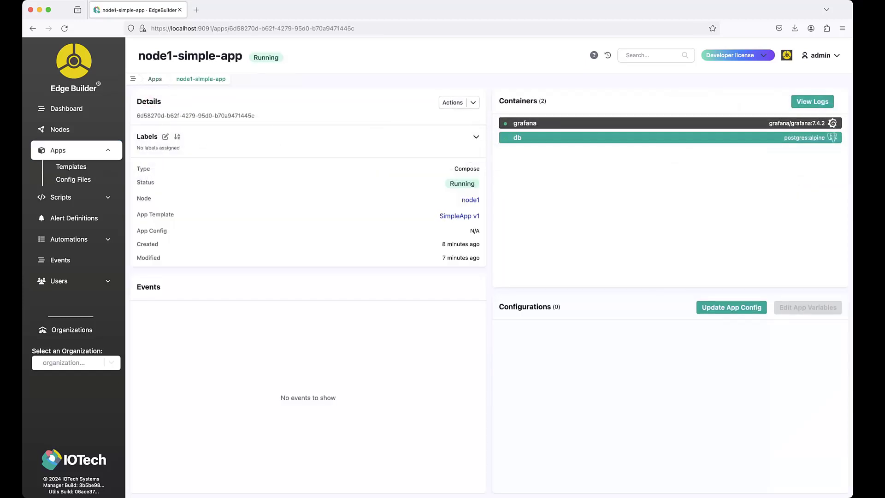
pyautogui.click(458, 102)
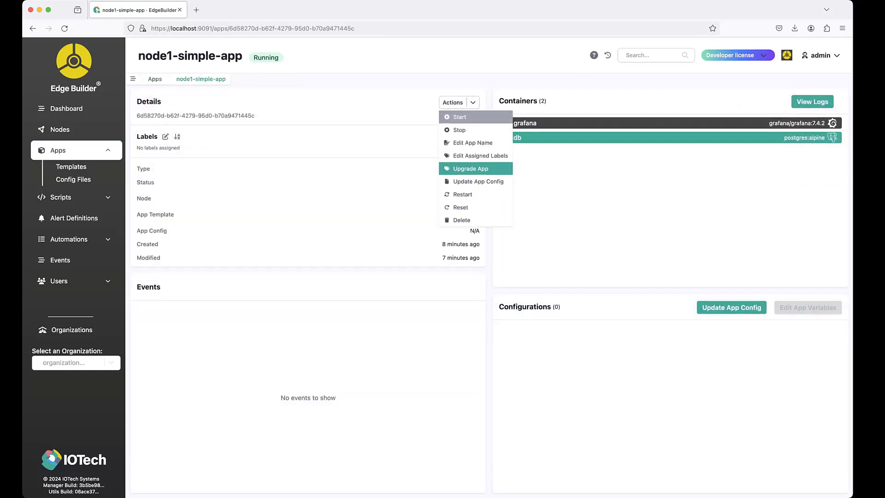
pyautogui.click(470, 168)
pyautogui.click(523, 256)
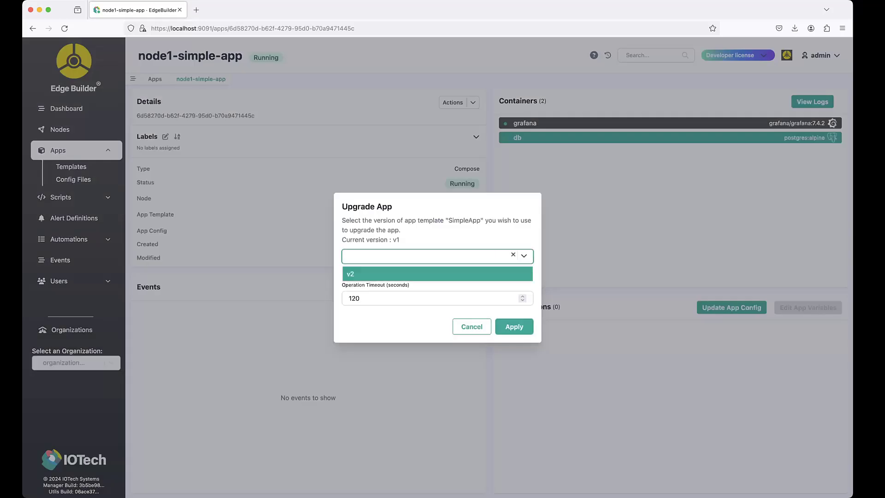
pyautogui.click(437, 273)
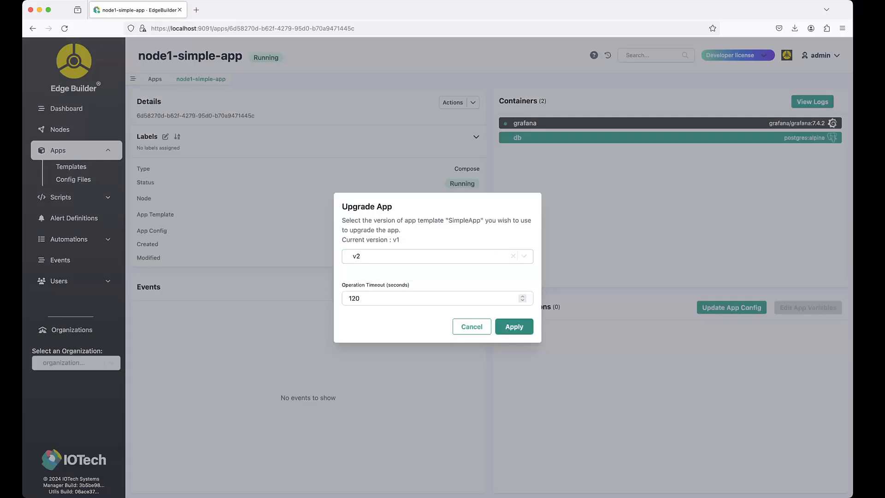
pyautogui.click(517, 325)
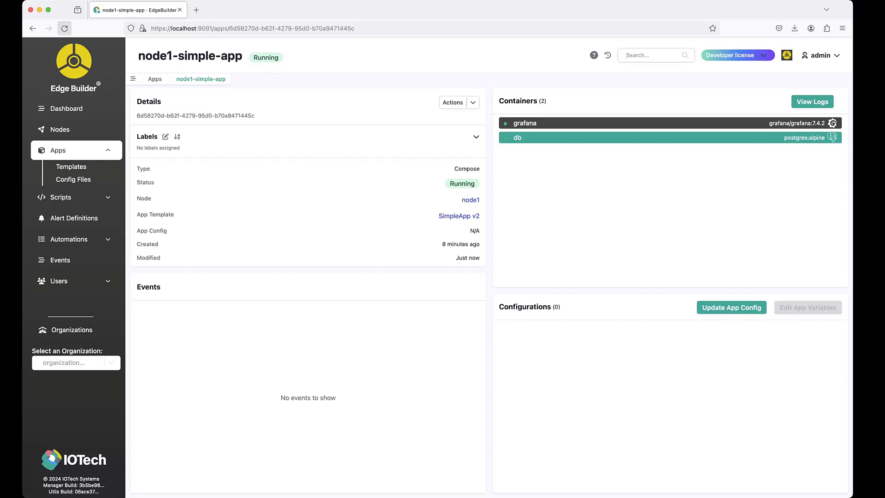
pyautogui.click(64, 28)
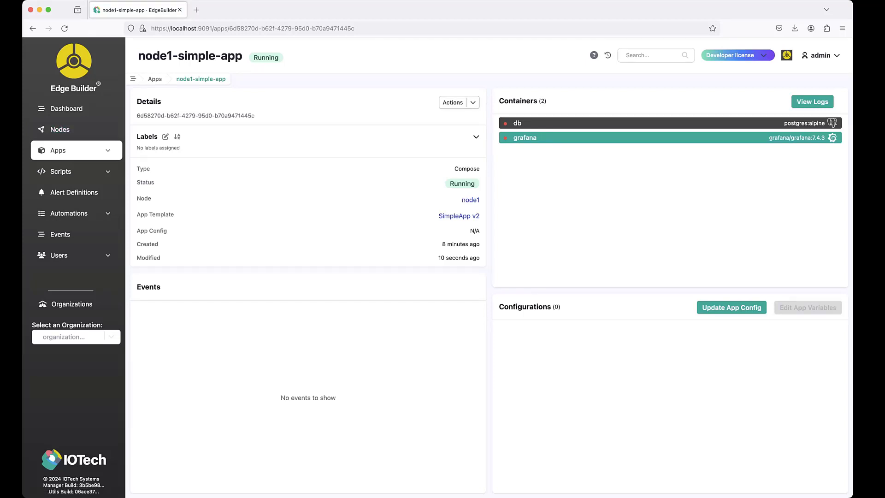
# Check which template versions are offered for upgrading node1-simple-app, without applying a change.
pyautogui.click(472, 102)
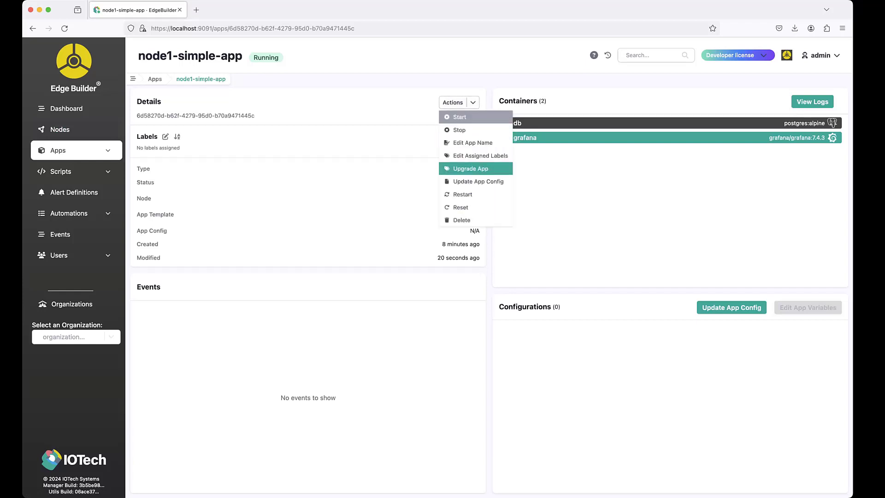
pyautogui.click(471, 168)
pyautogui.click(424, 255)
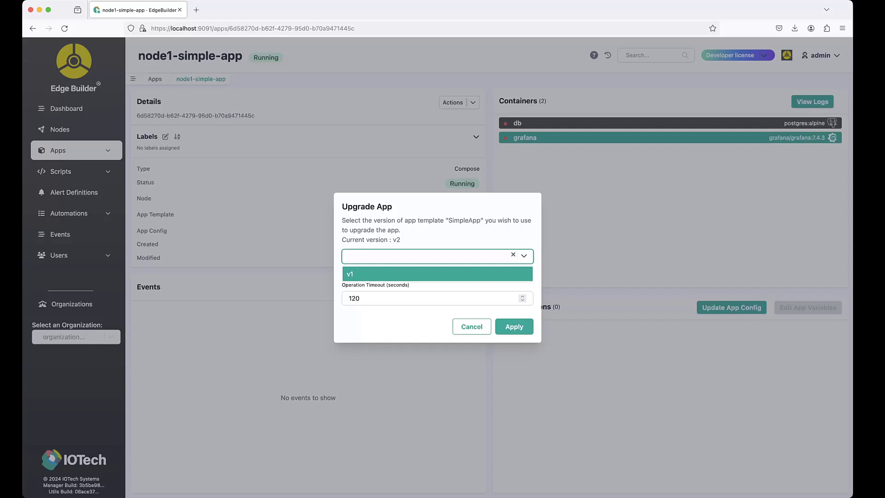
pyautogui.click(472, 326)
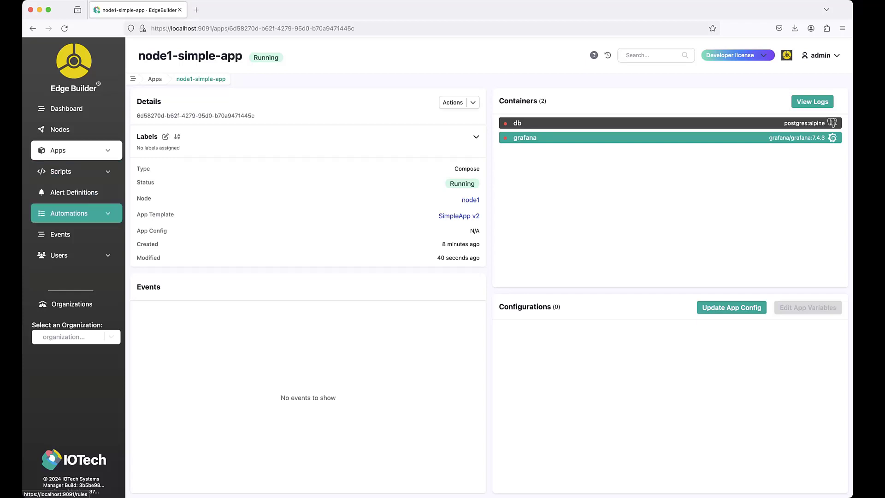
# Create a script automation action named RunStress that uses the RunStress60s script definition.
pyautogui.click(69, 213)
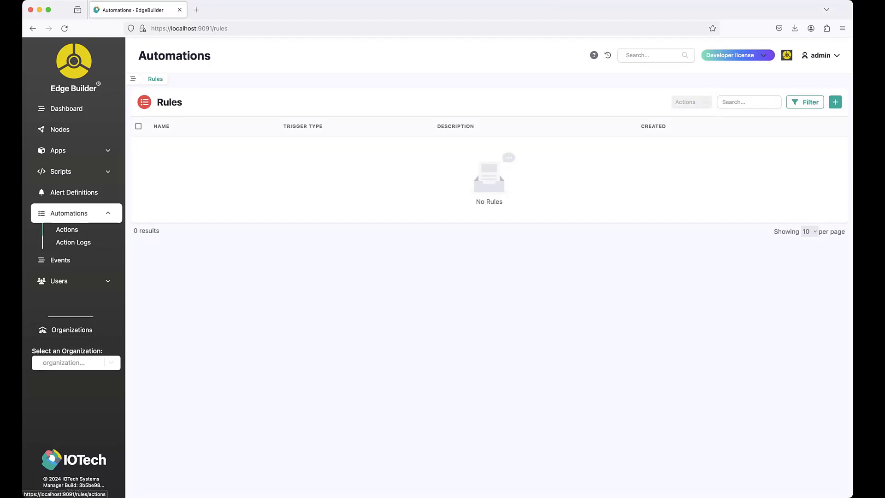
pyautogui.click(67, 229)
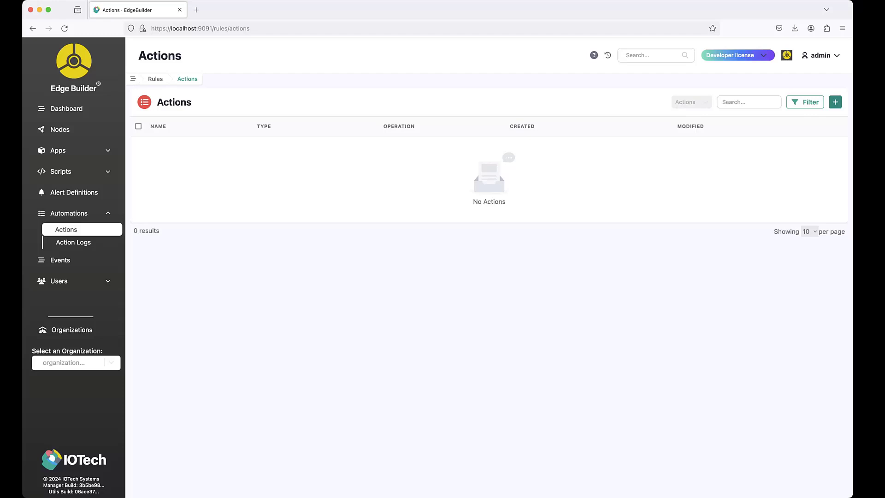
pyautogui.click(834, 102)
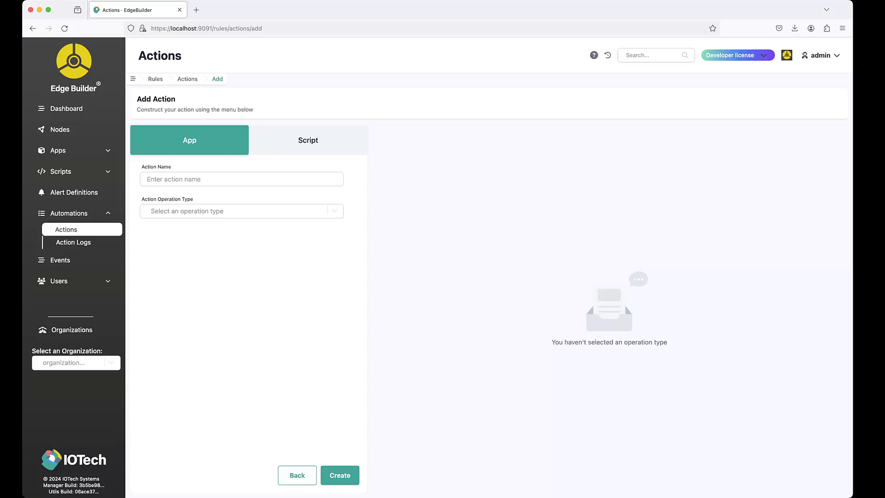
pyautogui.click(308, 140)
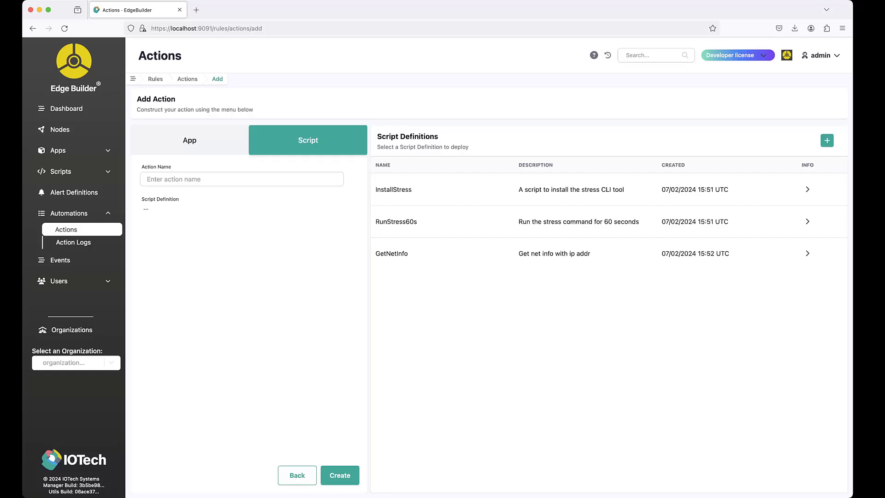
pyautogui.click(241, 180)
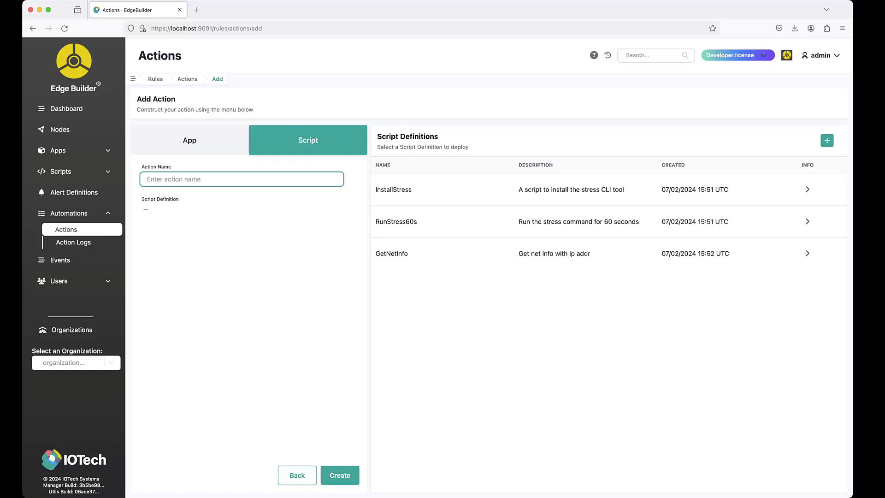
pyautogui.write('RunStress')
pyautogui.click(578, 221)
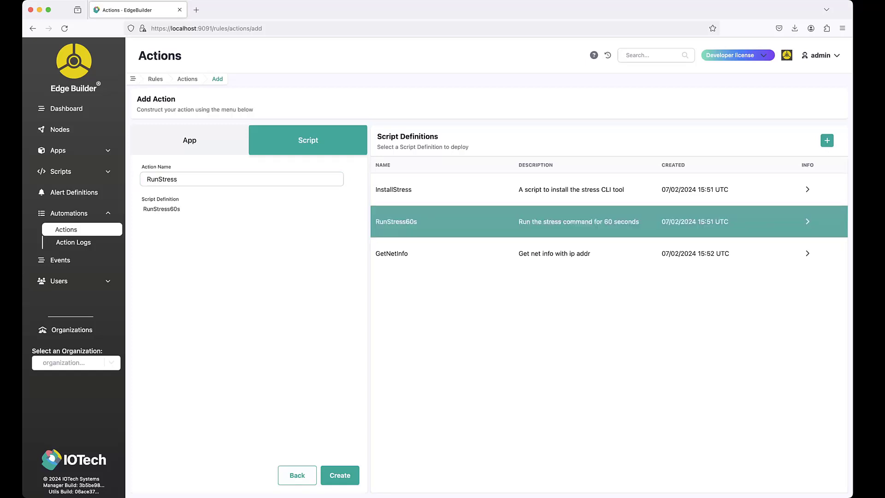
pyautogui.click(339, 475)
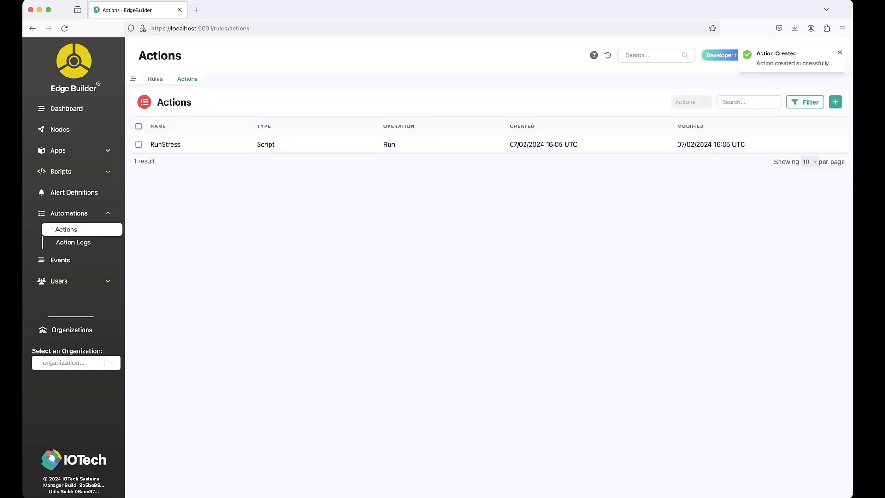
# Create a script automation action named GetNetInfo that uses the GetNetInfo script definition.
pyautogui.click(835, 101)
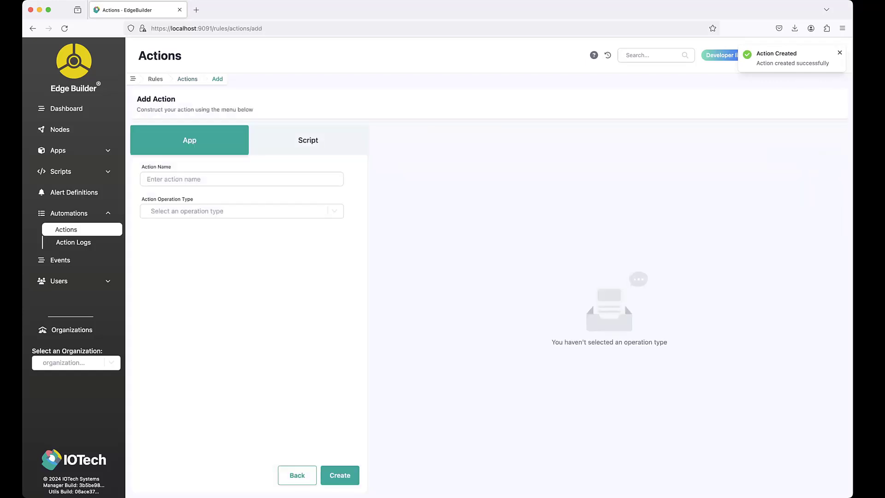
pyautogui.click(308, 140)
pyautogui.click(241, 179)
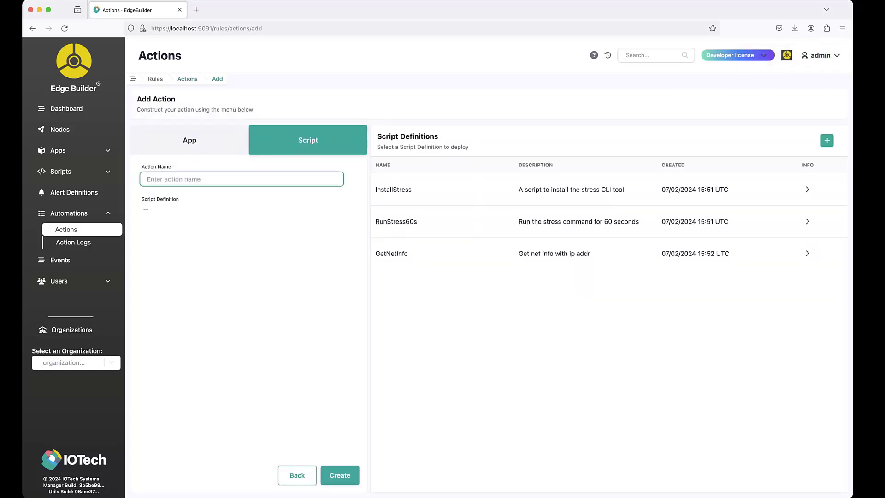
pyautogui.write('GetNetInfo')
pyautogui.click(391, 253)
pyautogui.click(340, 475)
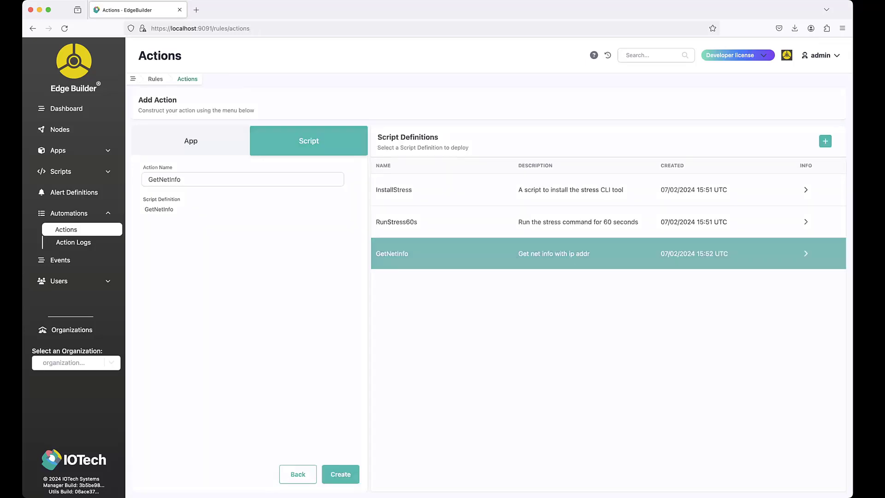
# Start a new app action named DeployWebServer with operation type Deploy and the WebServer app template.
pyautogui.click(835, 102)
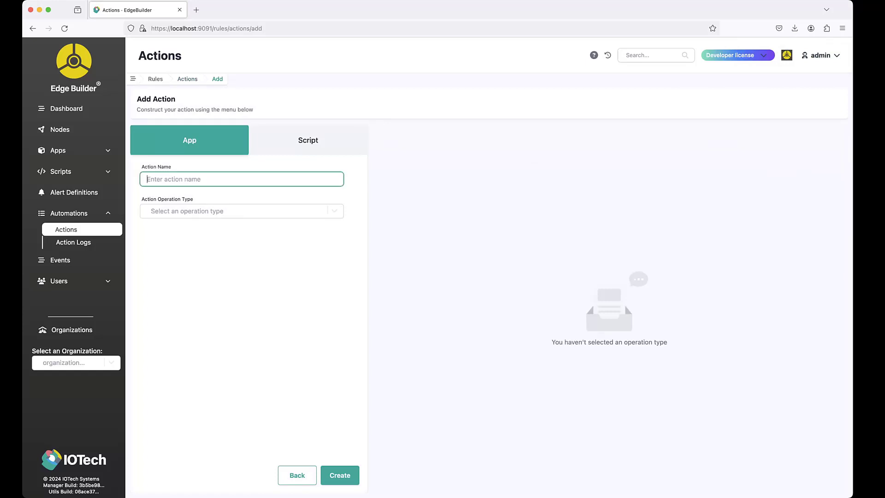
pyautogui.write('DeployWebServer')
pyautogui.click(242, 211)
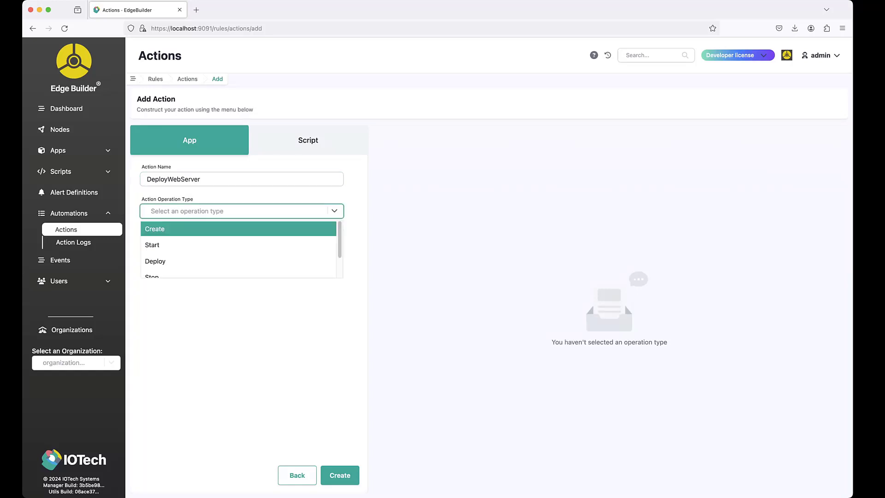
pyautogui.click(184, 261)
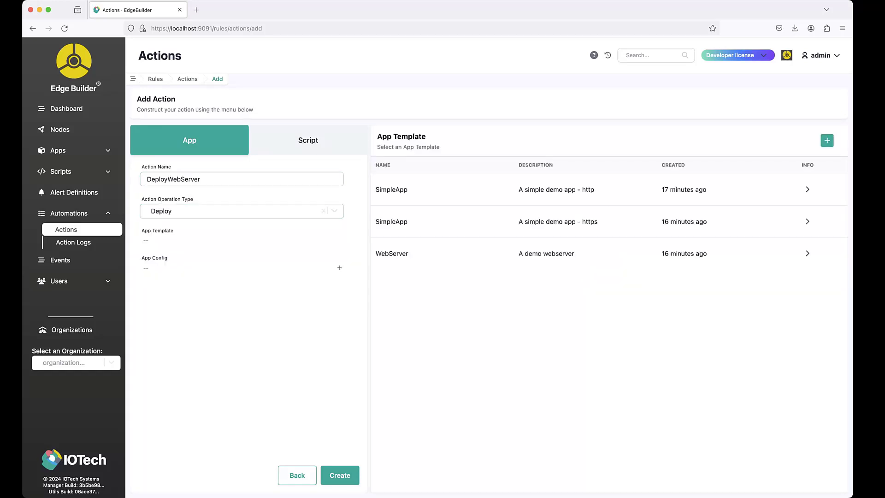
pyautogui.click(544, 253)
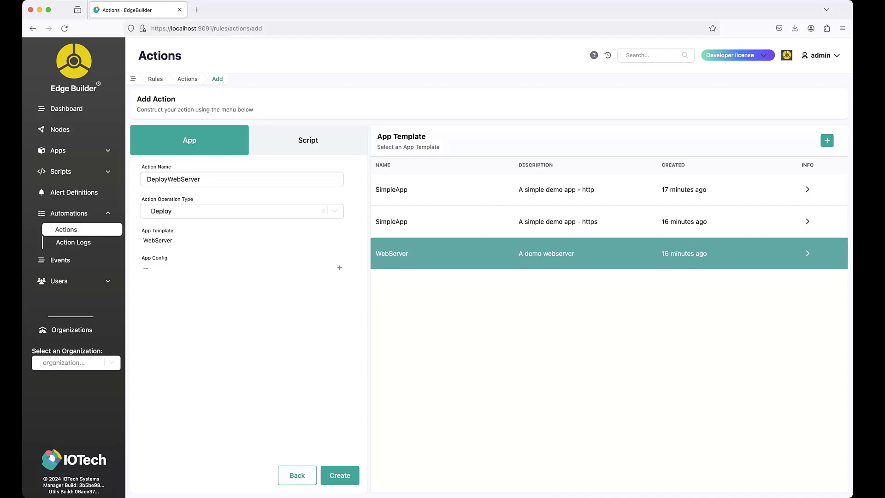
# Add the html-payload config with my_var set to 1234 to the DeployWebServer action and create the action.
pyautogui.click(339, 267)
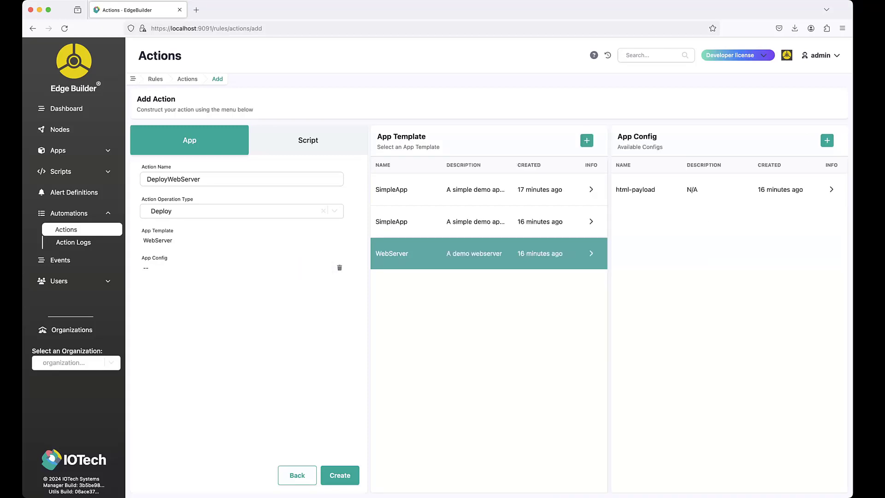
pyautogui.click(635, 189)
pyautogui.click(294, 316)
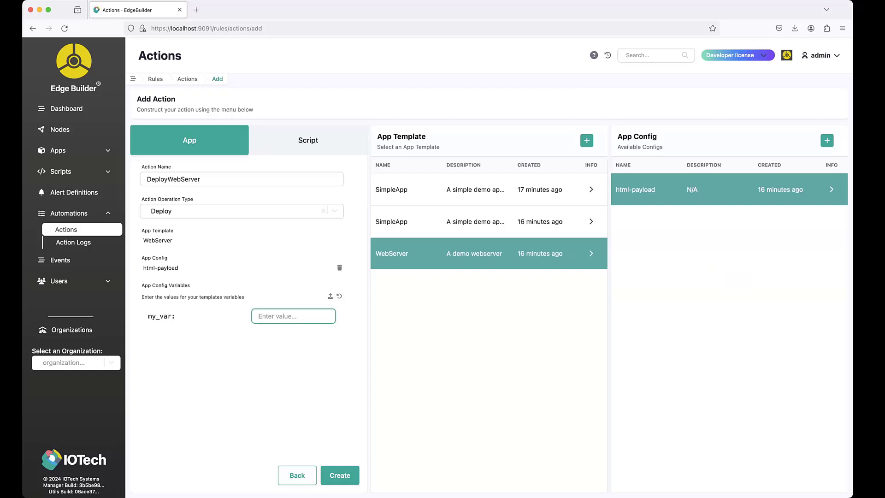
pyautogui.write('1234')
pyautogui.click(293, 369)
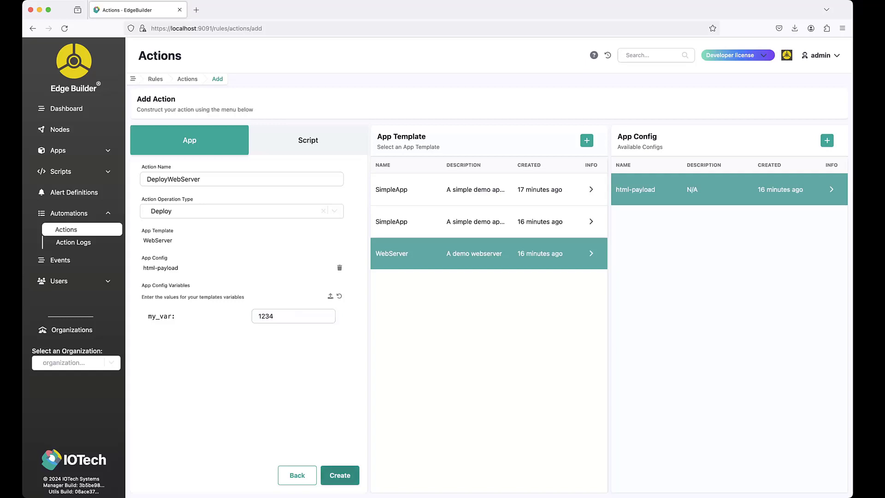
pyautogui.click(339, 475)
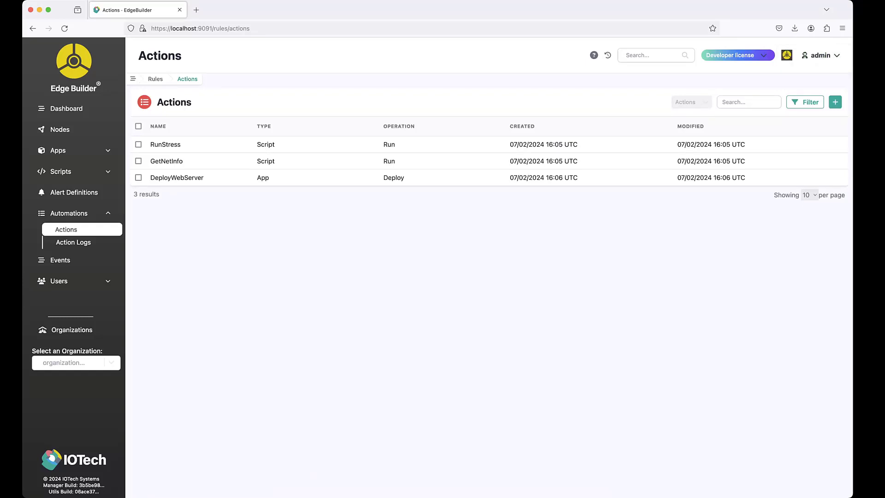
# Start a new time-based automation rule named GetNetInfo, scheduled to run every 01 minutes.
pyautogui.click(68, 213)
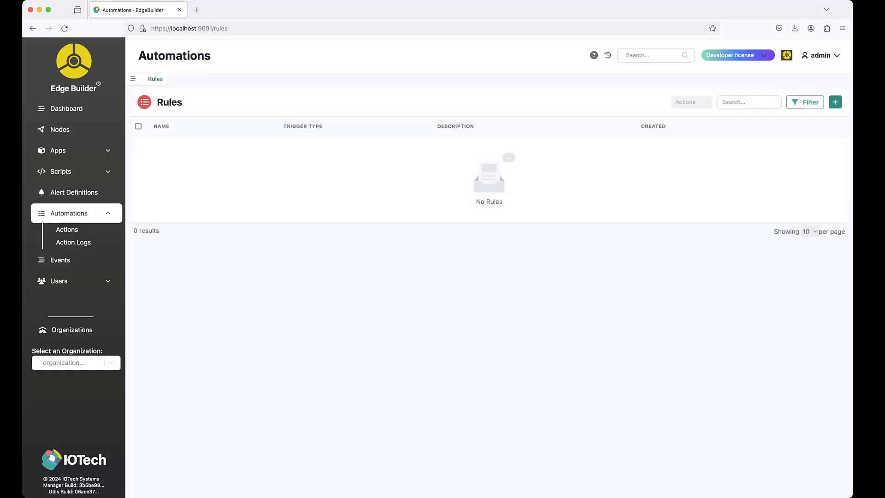
pyautogui.click(835, 101)
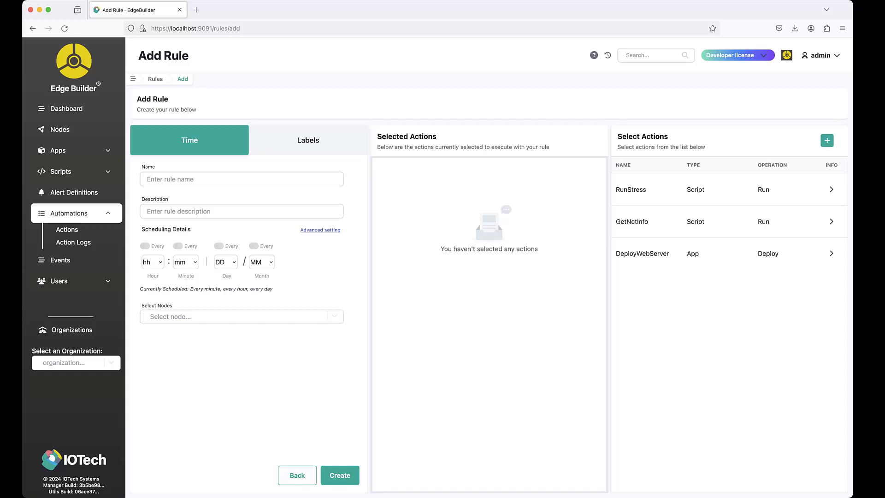
pyautogui.click(241, 179)
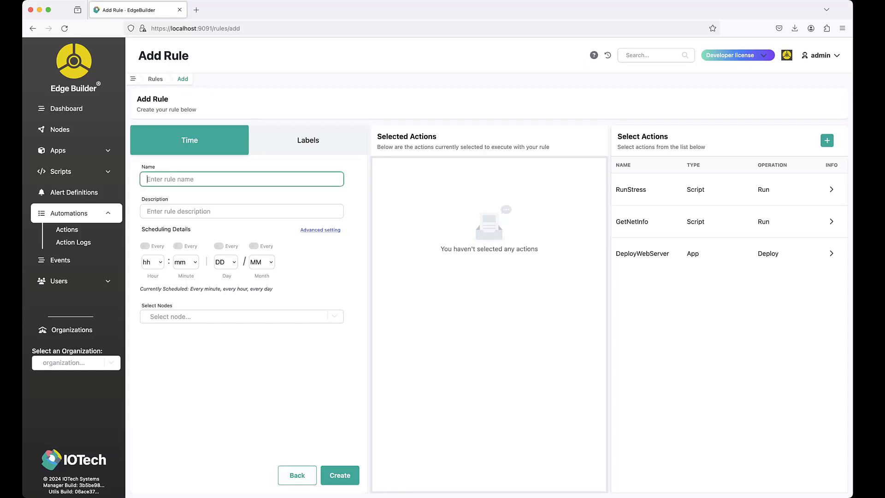
pyautogui.write('GetNetInfo')
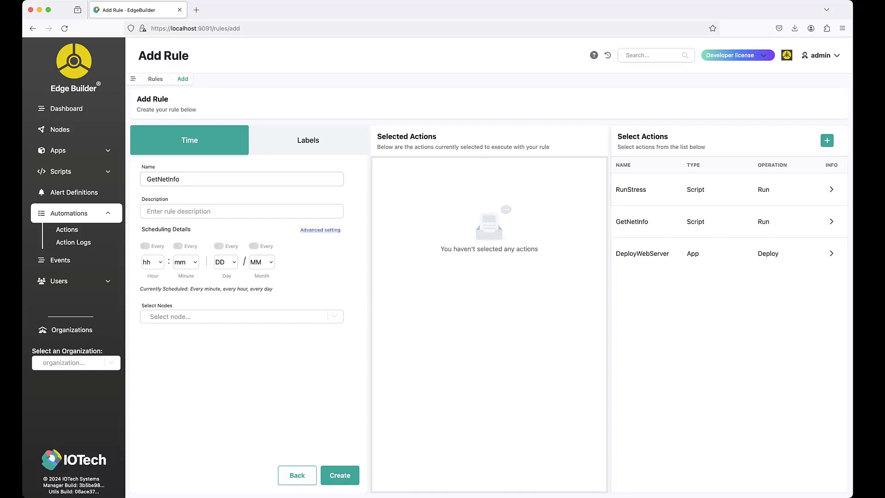
pyautogui.click(185, 262)
pyautogui.click(184, 295)
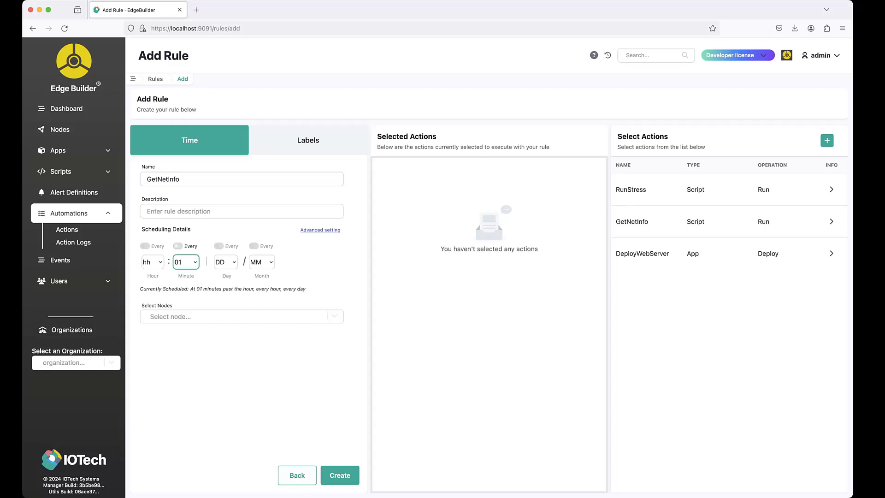
pyautogui.click(178, 246)
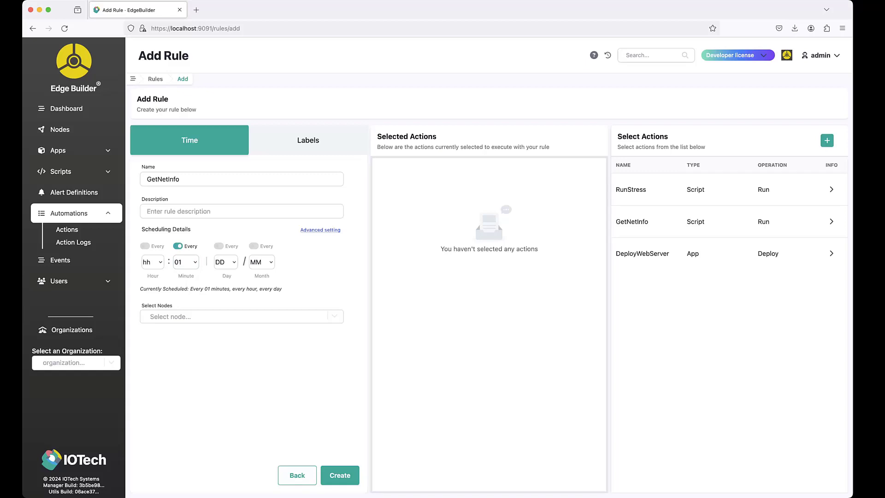
# Assign node1 and node2 as the nodes for the GetNetInfo rule.
pyautogui.click(242, 317)
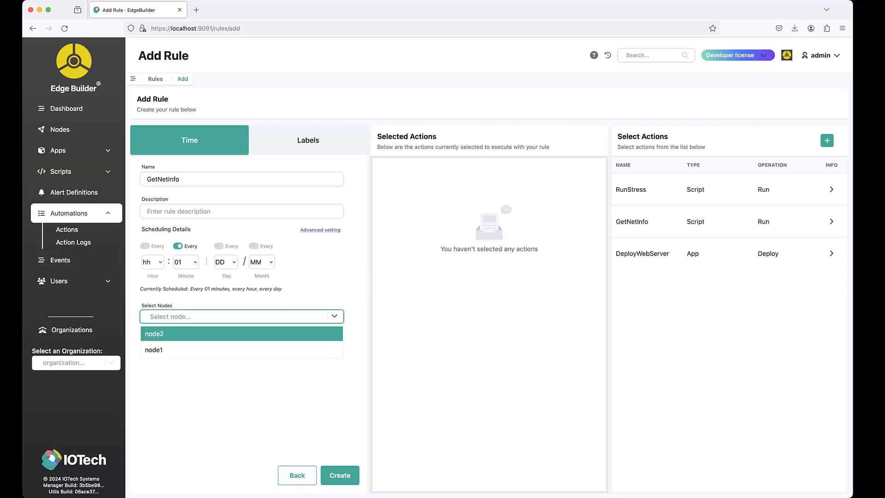
pyautogui.click(242, 350)
pyautogui.click(241, 317)
pyautogui.click(241, 334)
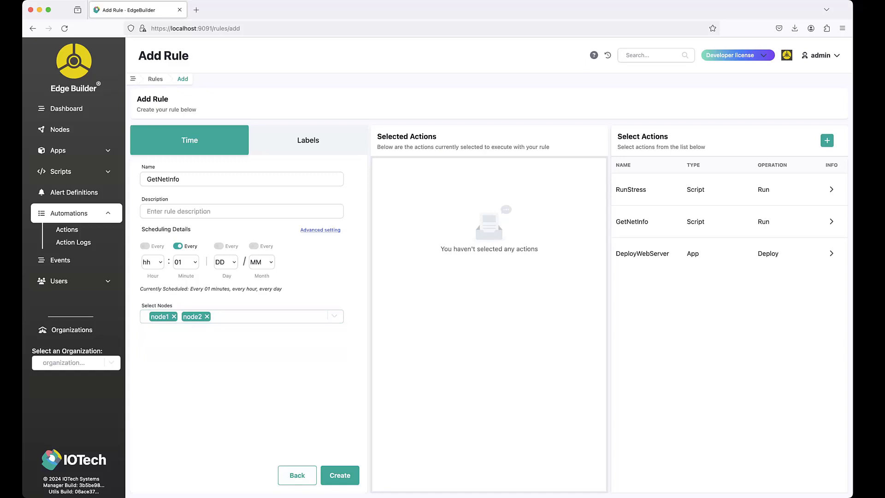
# Select only the GetNetInfo script action for the GetNetInfo rule and create the rule.
pyautogui.click(631, 222)
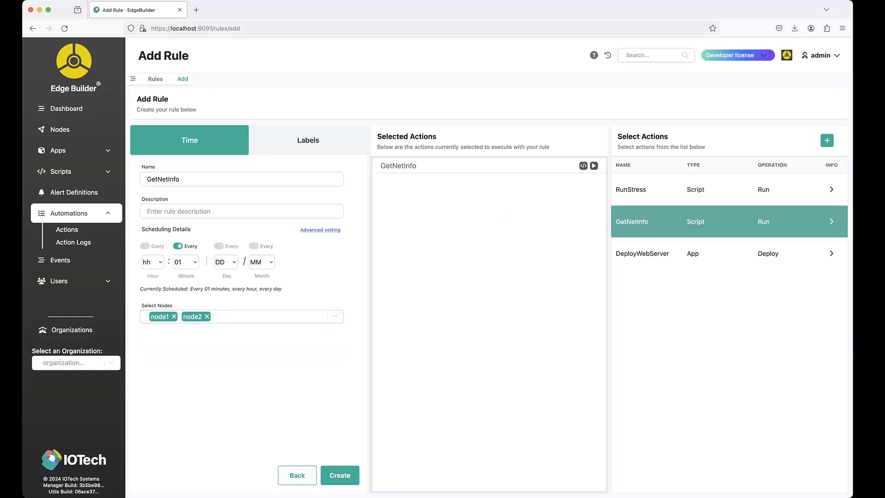
pyautogui.click(695, 189)
pyautogui.click(695, 254)
pyautogui.click(695, 253)
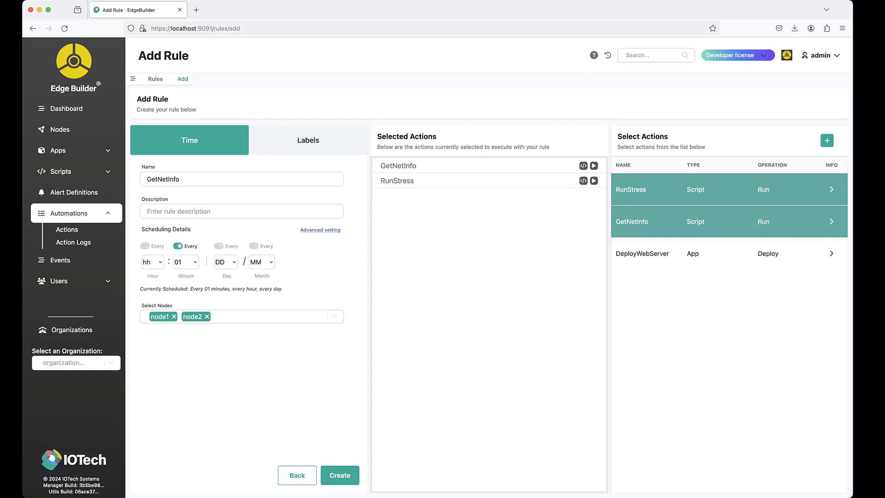
pyautogui.click(694, 189)
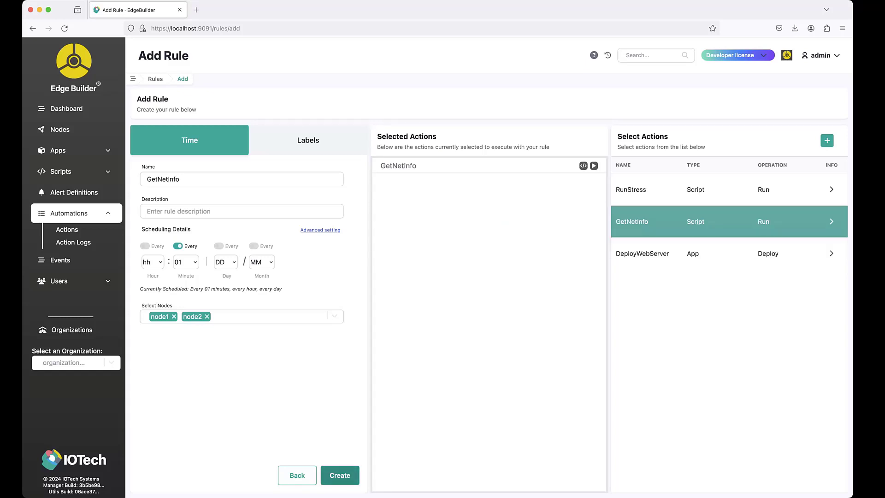
pyautogui.click(339, 475)
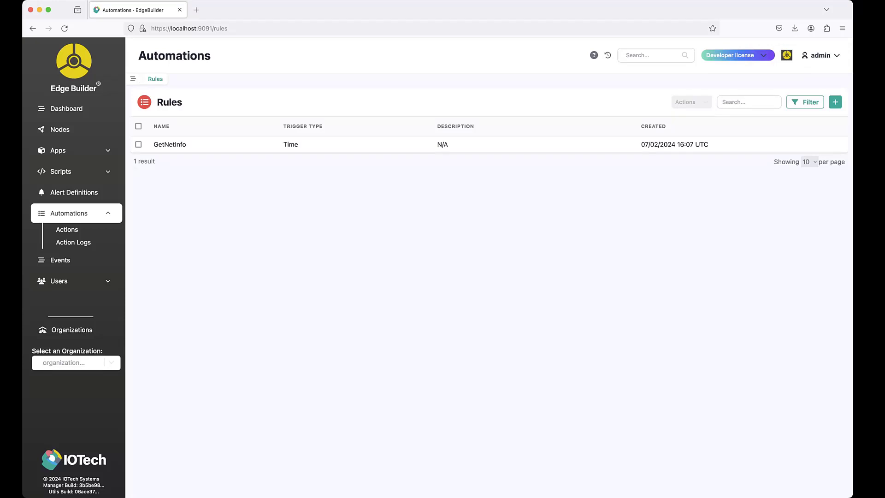
# Start a new label-based automation rule named DeployWebServer.
pyautogui.click(834, 102)
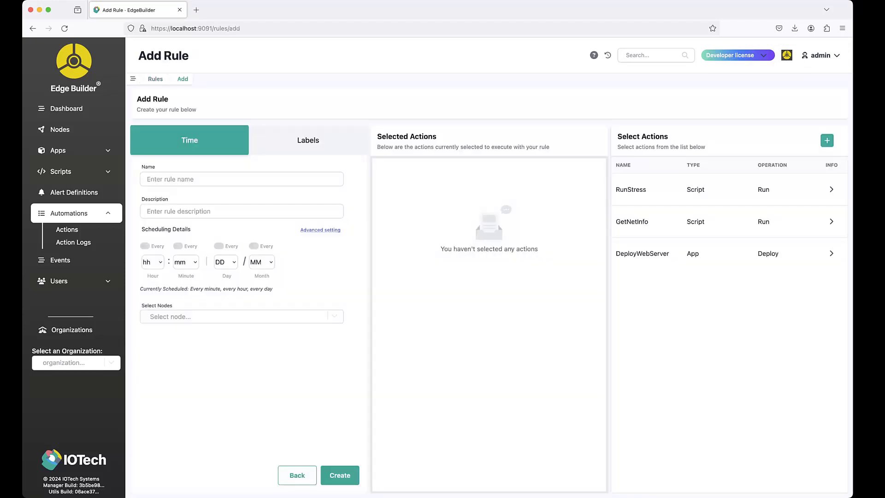
pyautogui.click(307, 140)
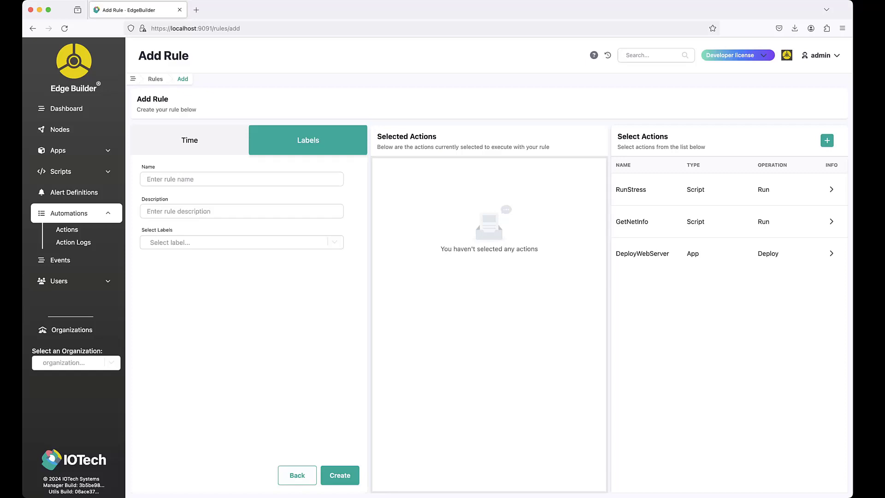
pyautogui.click(242, 180)
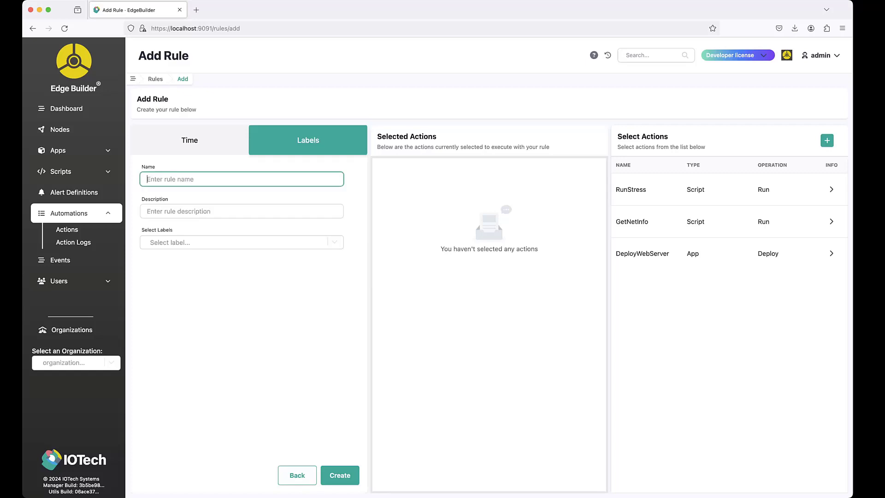
pyautogui.write('DEde')
pyautogui.press('BackSpace')
pyautogui.press('BackSpace')
# Add a new webserver label and the DeployWebServer action to the rule, and create it.
pyautogui.click(241, 243)
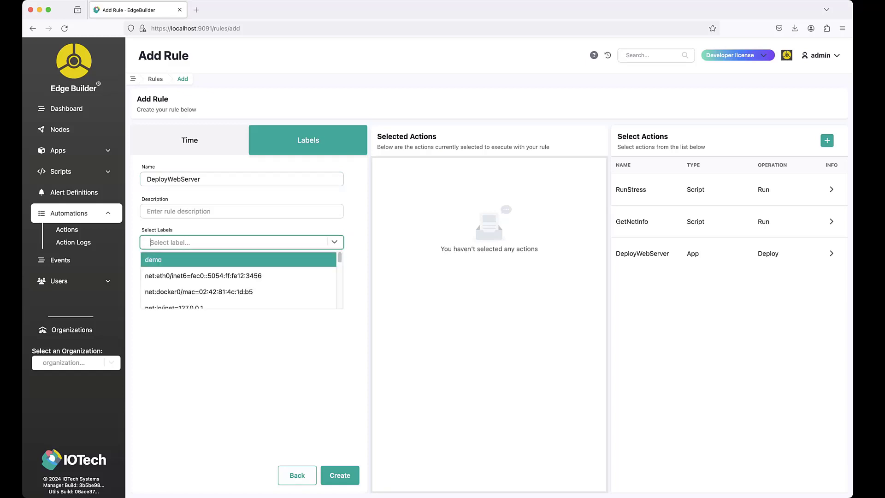
pyautogui.write('webserver')
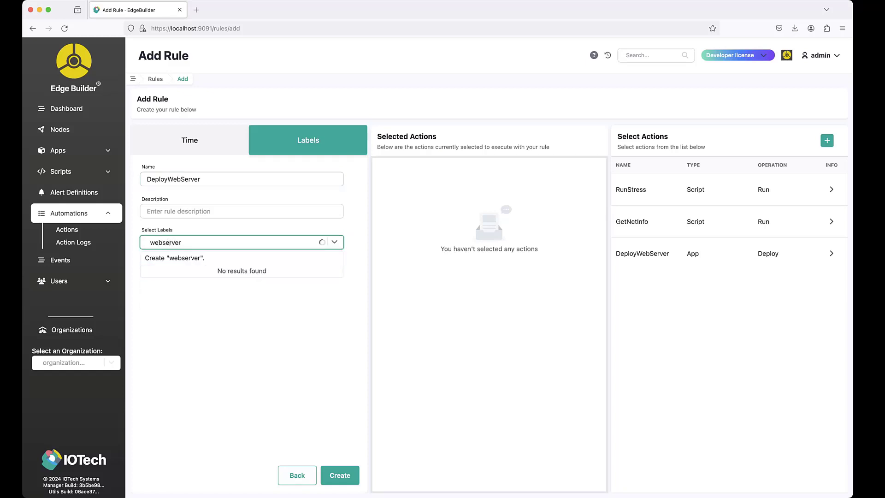
pyautogui.press('Return')
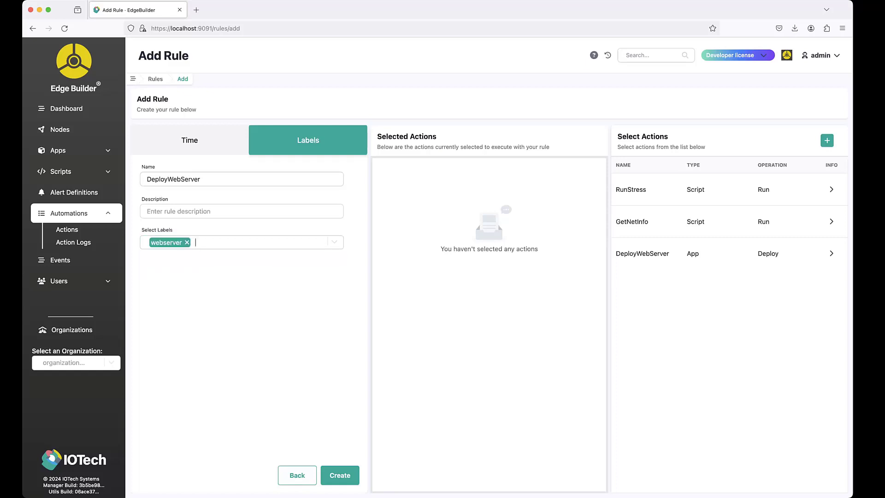
pyautogui.click(729, 253)
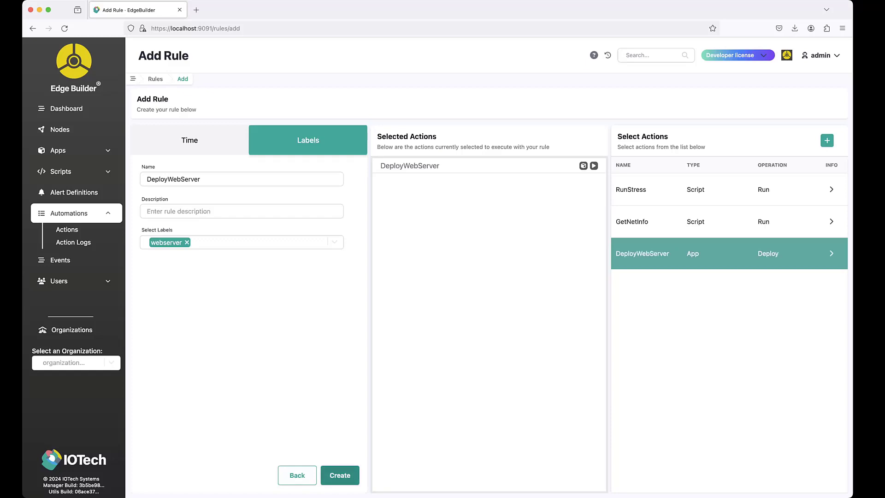
pyautogui.click(339, 475)
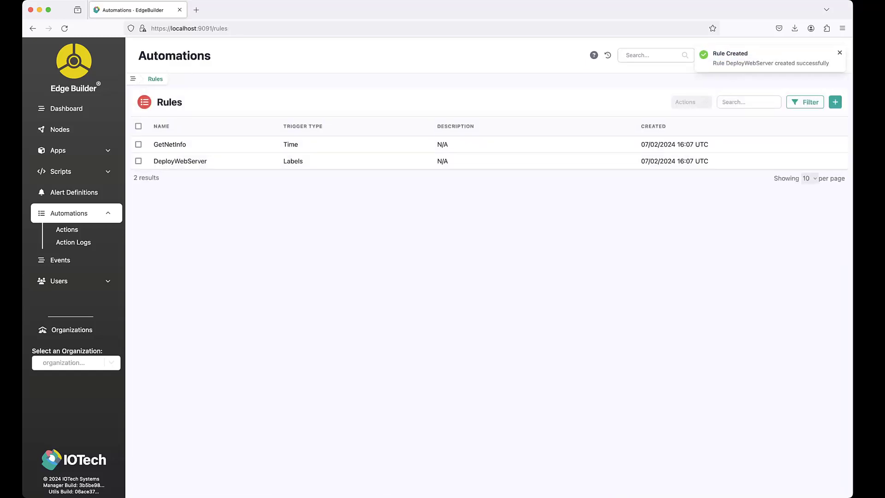
# Start another label-based automation rule named Stress.
pyautogui.click(835, 101)
pyautogui.click(308, 140)
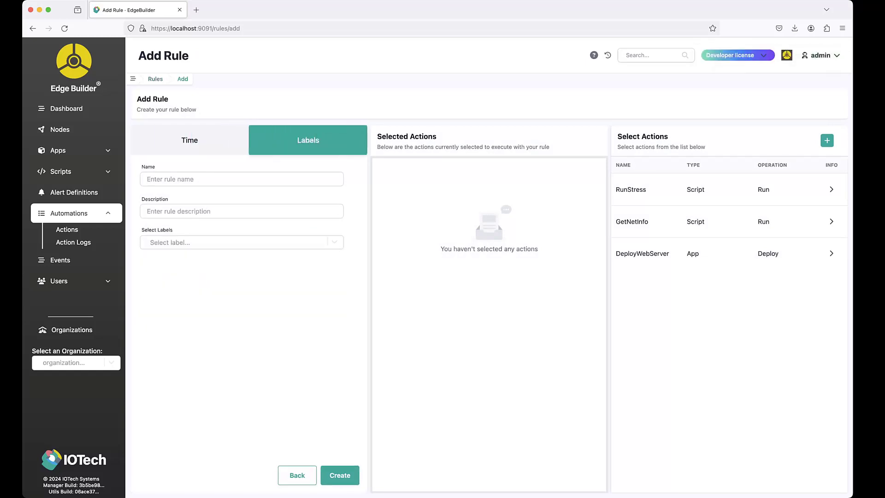
pyautogui.click(241, 180)
pyautogui.write('Stress')
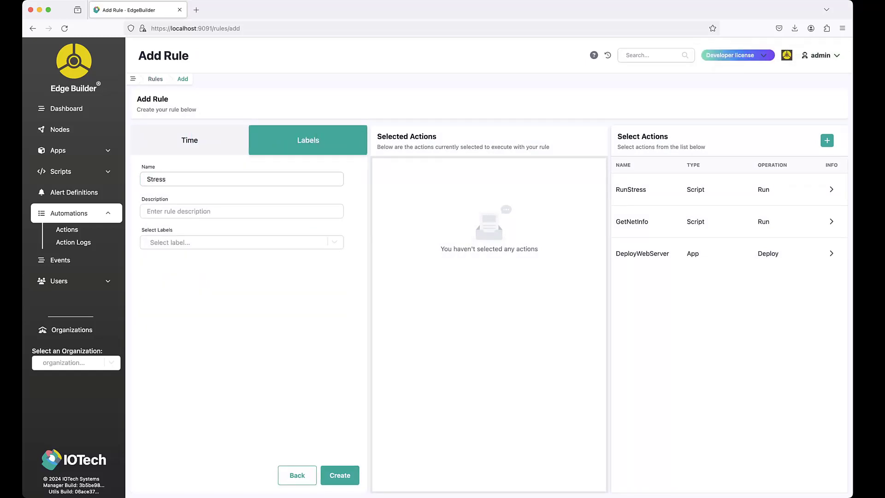
# Add a new stress label and the RunStress action to the Stress rule, and create it.
pyautogui.click(241, 243)
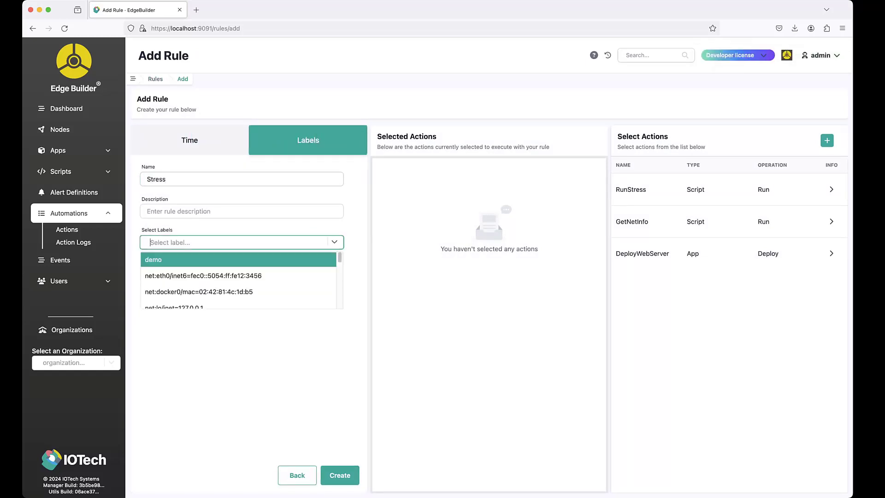
pyautogui.write('stress')
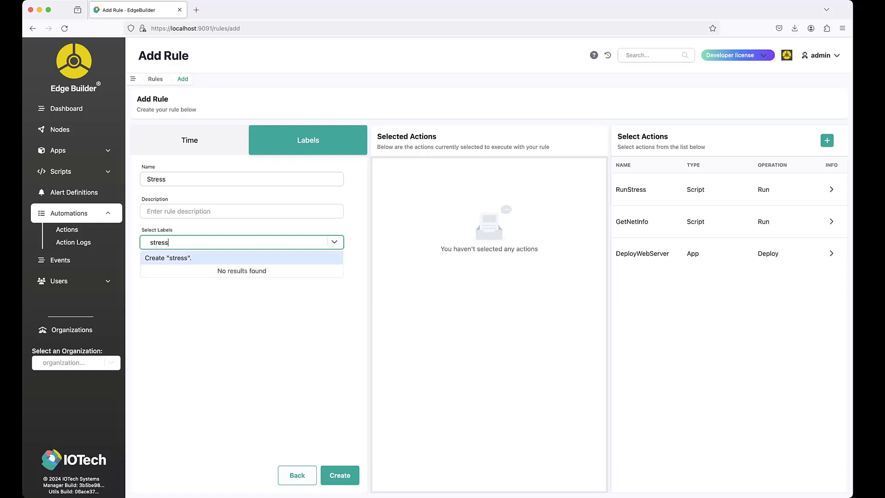
pyautogui.press('Return')
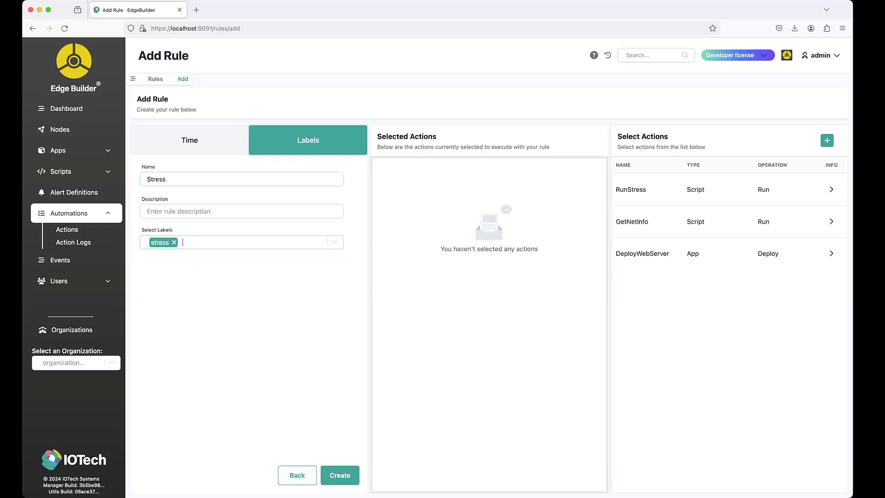
pyautogui.click(729, 189)
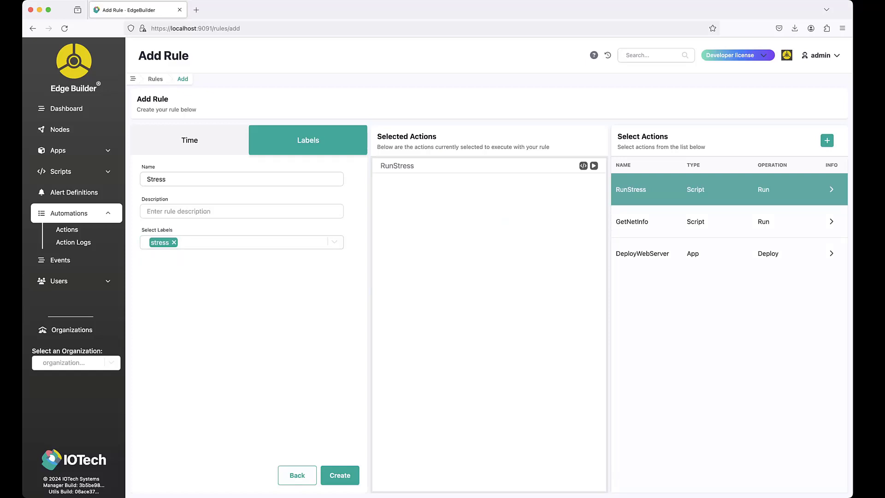
pyautogui.click(340, 475)
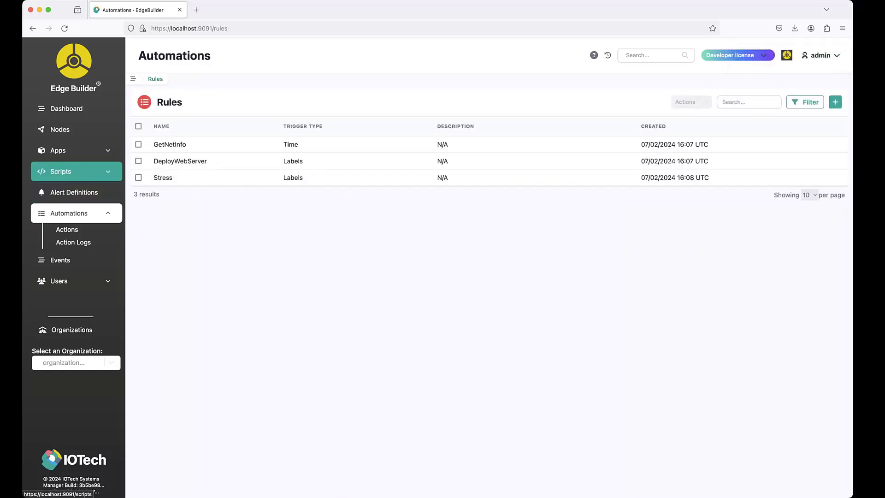
# Examine the output of the GetNetInfo script run on node1.
pyautogui.click(61, 172)
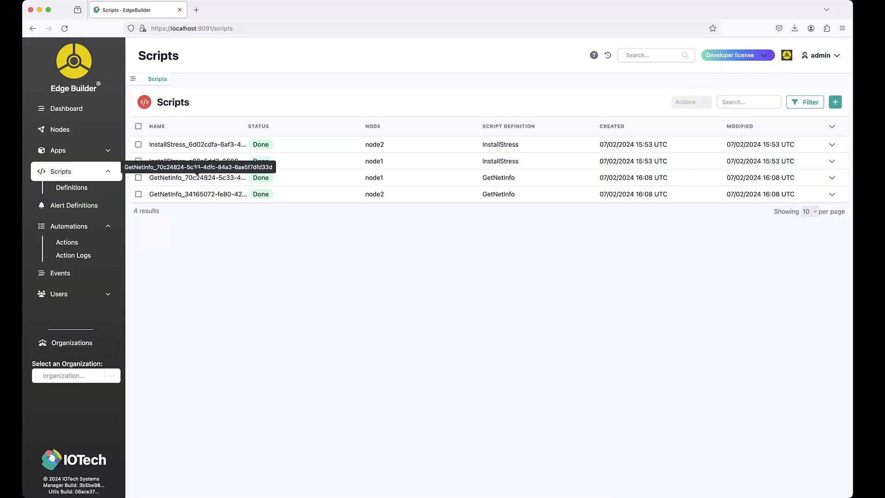
pyautogui.click(197, 177)
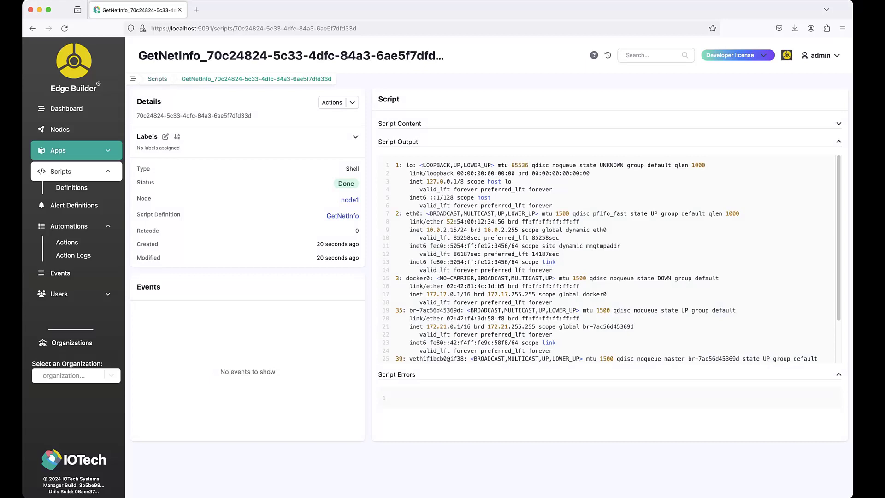
# Add the stress label to node1's assigned labels and apply the change.
pyautogui.click(60, 129)
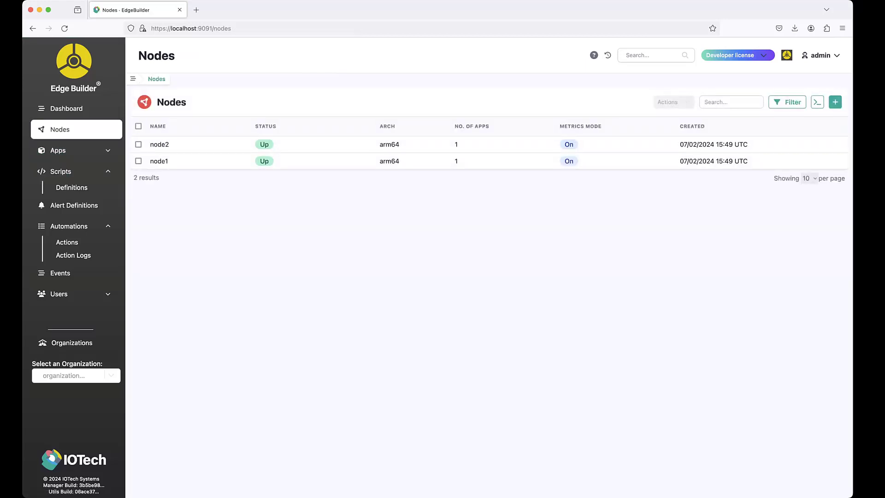
pyautogui.click(159, 161)
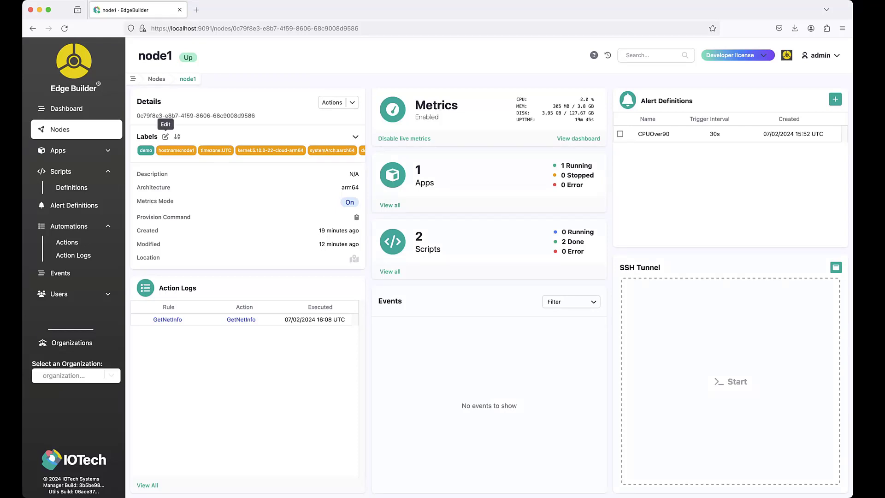
pyautogui.click(165, 136)
pyautogui.write('stress')
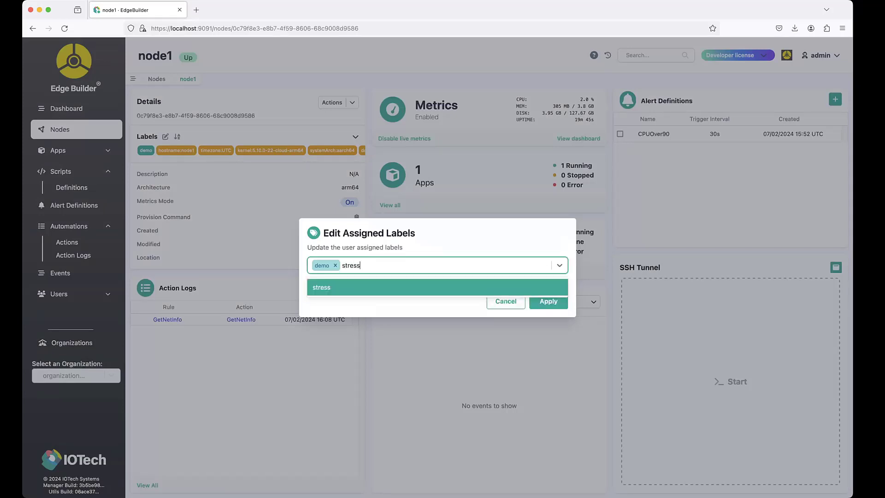
pyautogui.press('Return')
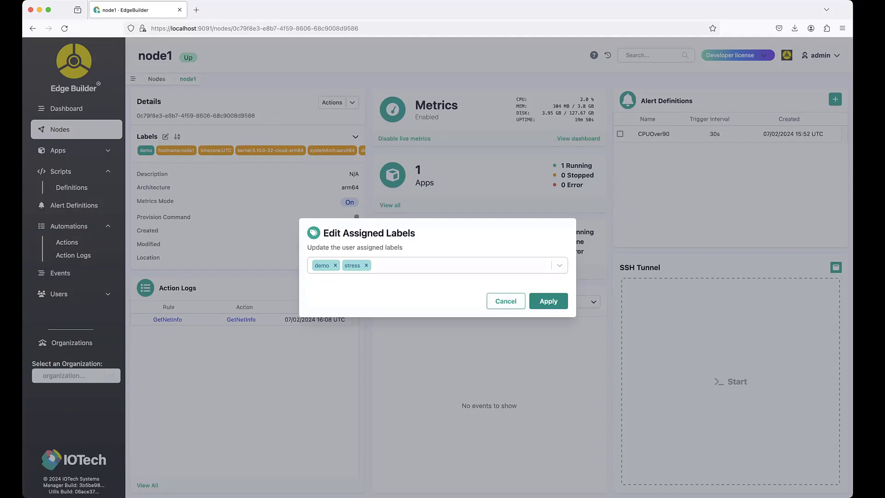
pyautogui.click(548, 301)
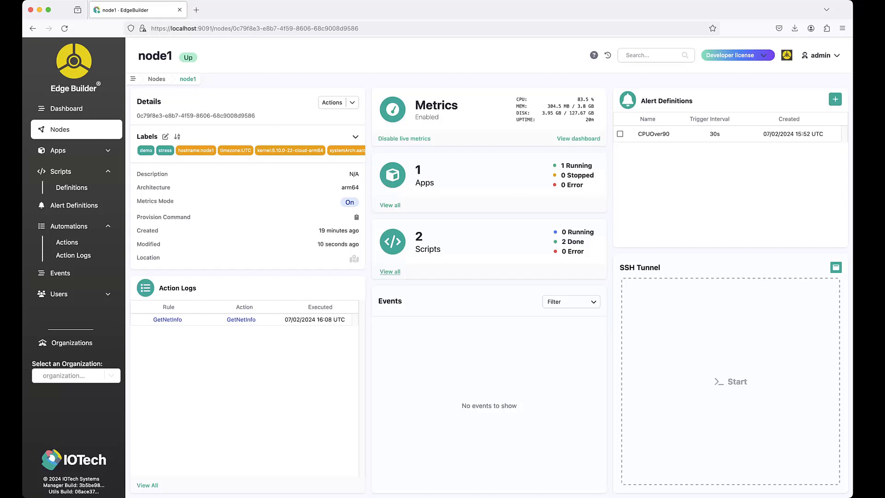
# Inspect the RunStress60s script run on node1, and return to the node's page to check its action logs and events.
pyautogui.click(390, 272)
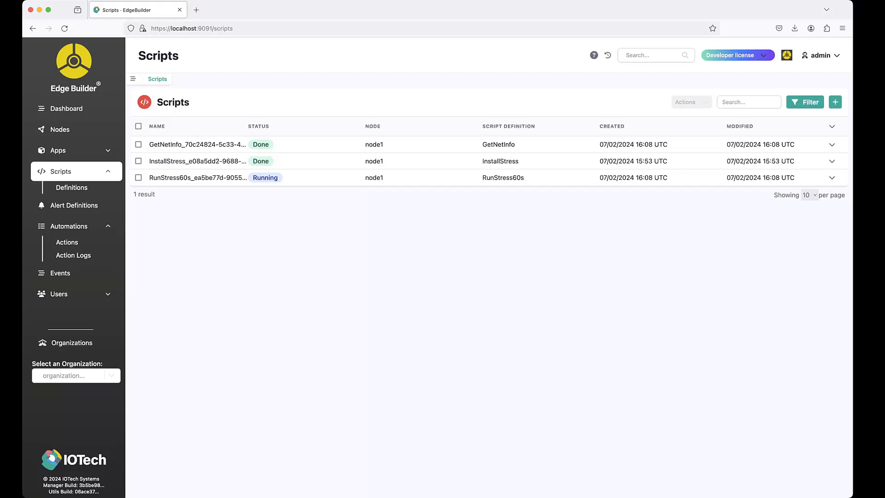
pyautogui.click(198, 178)
pyautogui.click(350, 200)
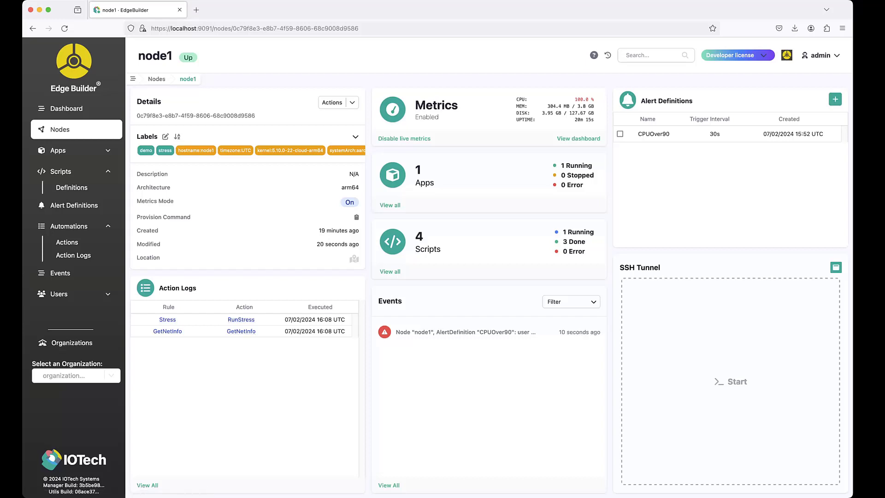
pyautogui.moveTo(384, 331)
# Add the webserver label to node2's assigned labels, apply the change and list the apps on that node.
pyautogui.click(69, 130)
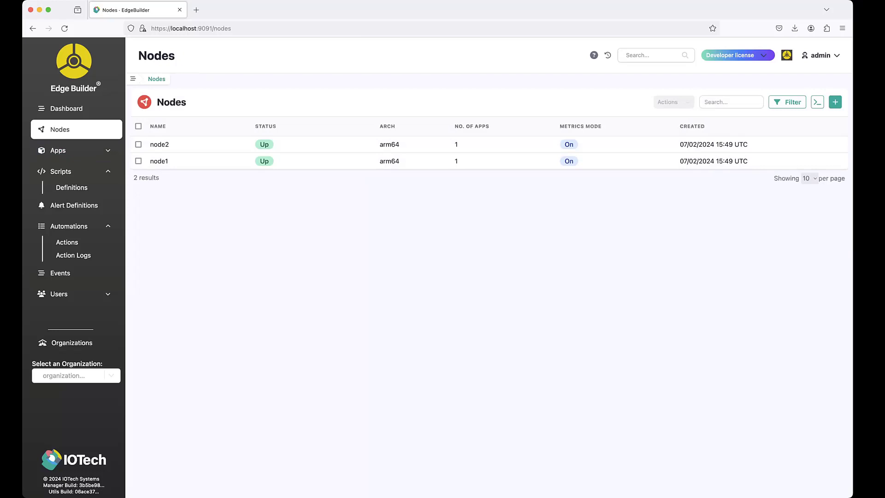
pyautogui.click(159, 144)
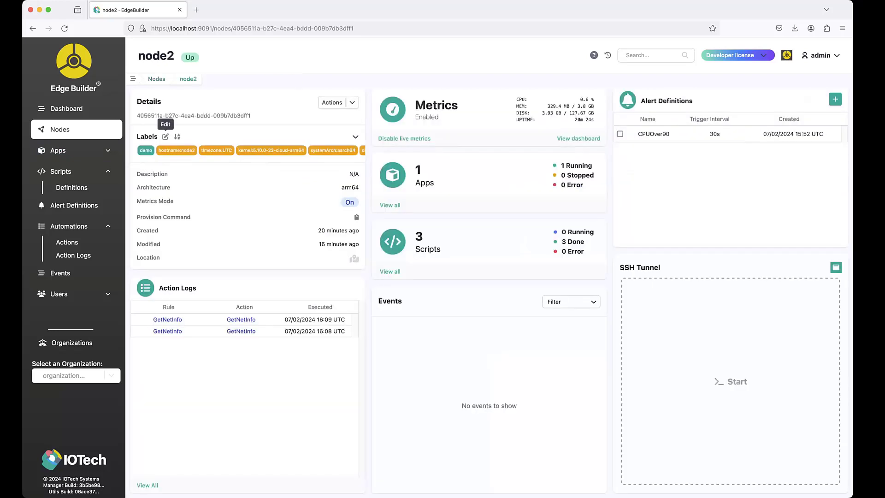
pyautogui.click(165, 136)
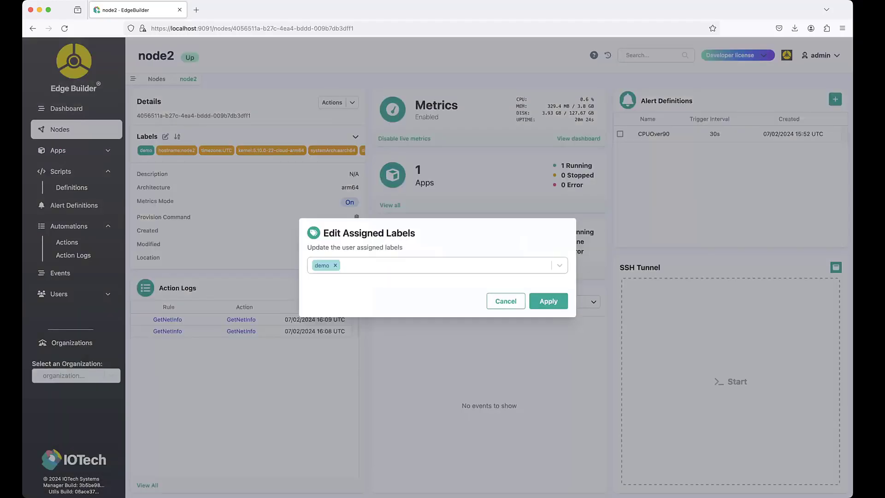
pyautogui.write('webserver')
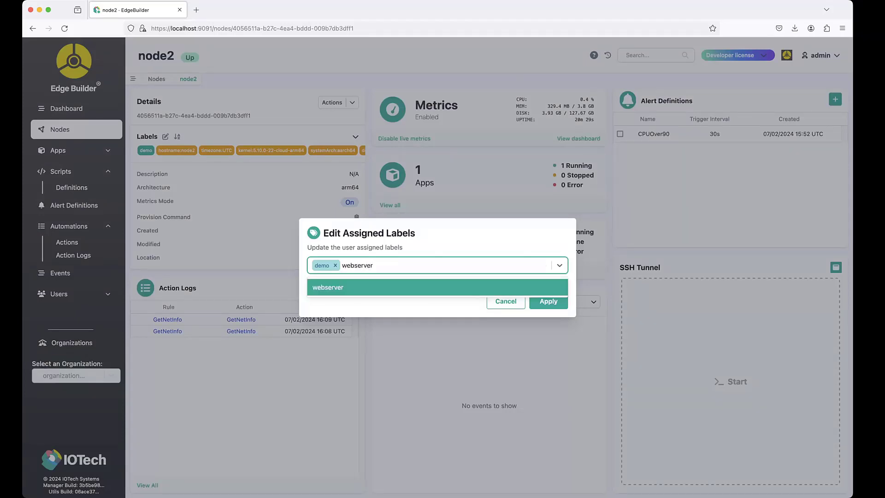
pyautogui.press('BackSpace')
pyautogui.press('BackSpace')
pyautogui.press('BackSpace')
pyautogui.press('Return')
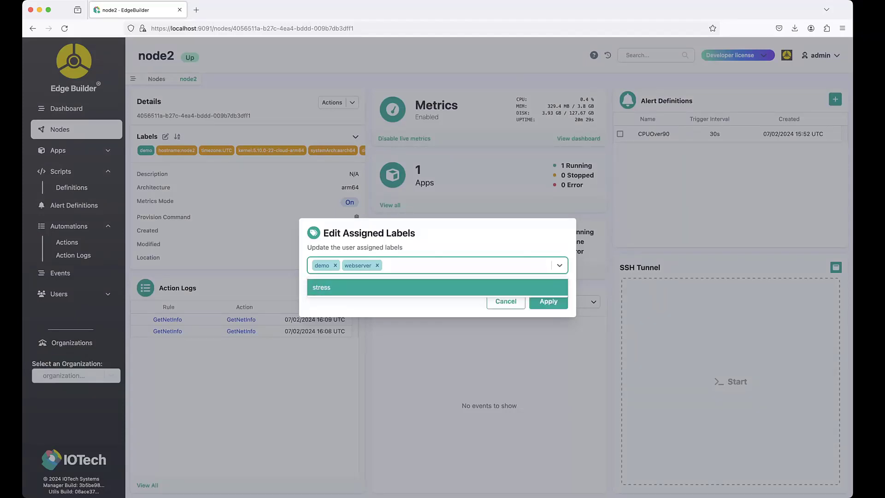
pyautogui.click(548, 301)
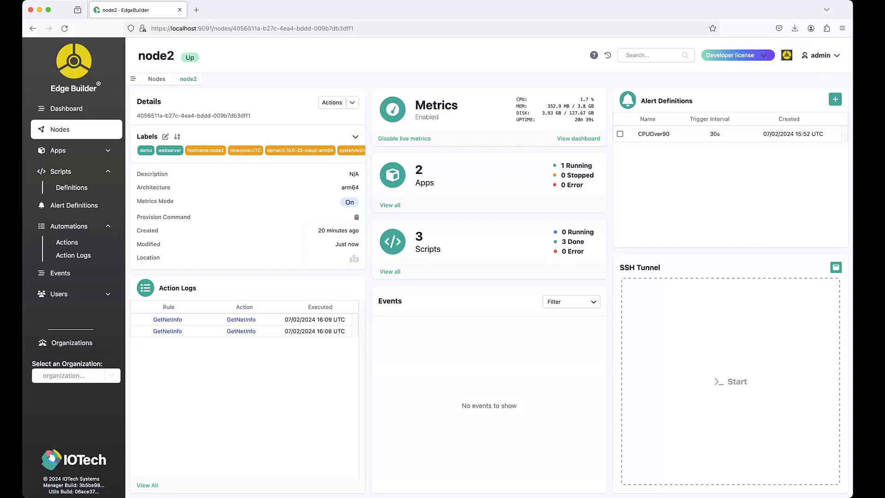
pyautogui.click(390, 205)
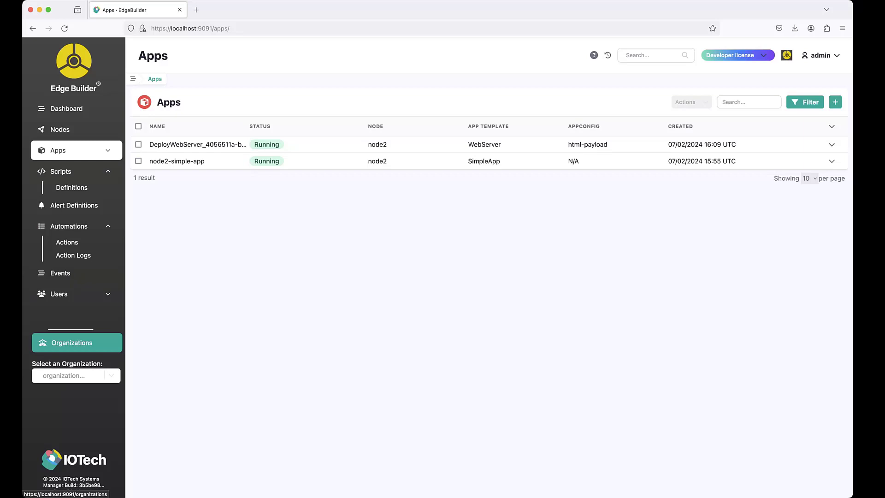
# Start a new organization named demo, and enter and confirm the password for its default admin.
pyautogui.click(72, 342)
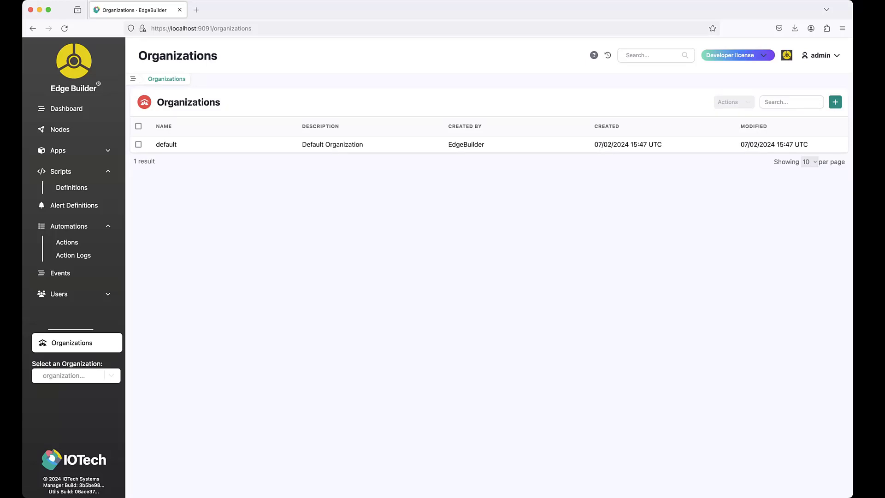
pyautogui.click(834, 102)
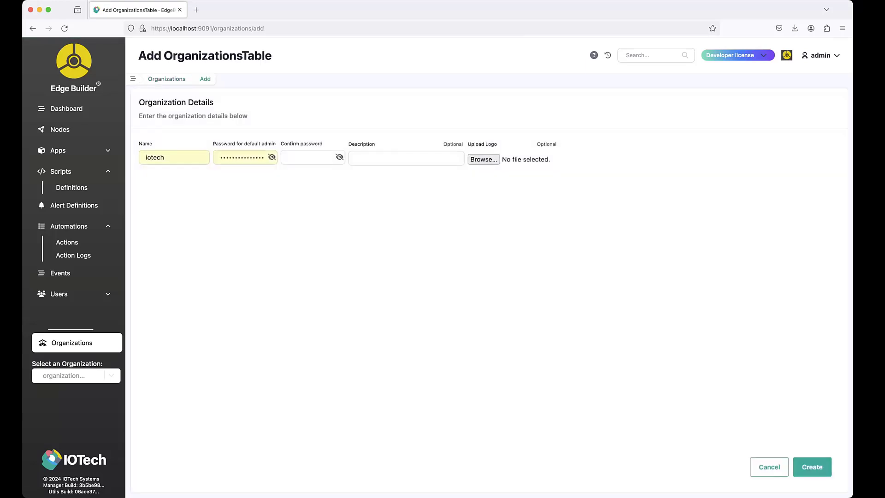
pyautogui.doubleClick(155, 158)
pyautogui.write('demo')
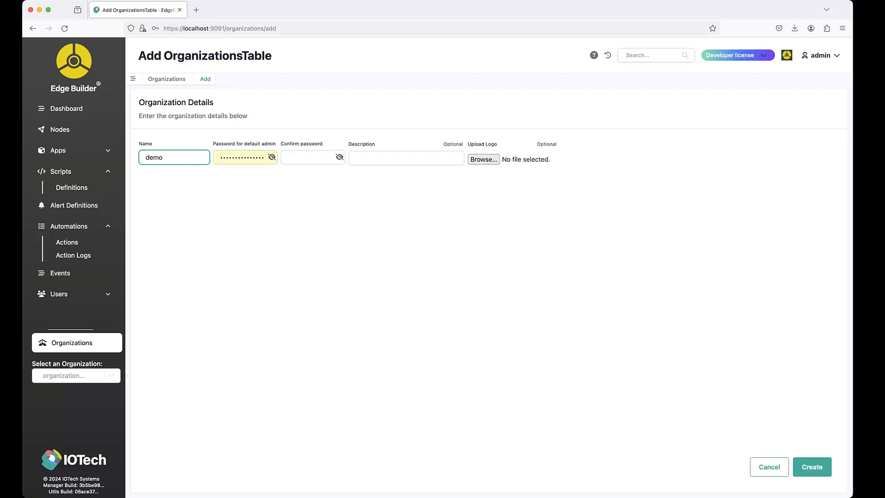
pyautogui.press('Tab')
pyautogui.write('••••••••••••••')
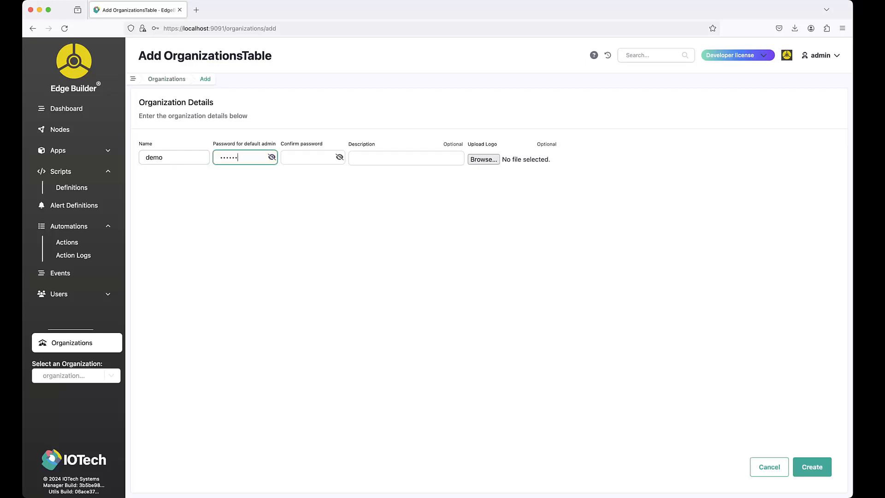
pyautogui.press('Tab')
pyautogui.write('•')
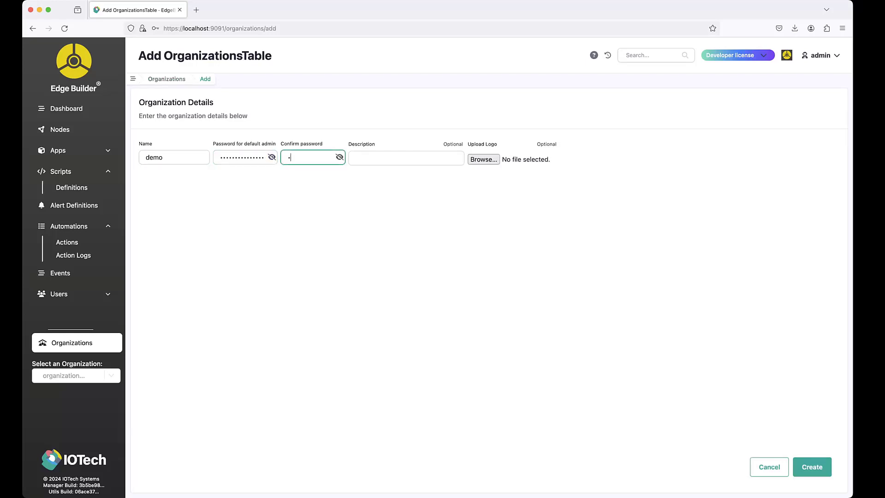
pyautogui.write('••••••••••')
pyautogui.press('Tab')
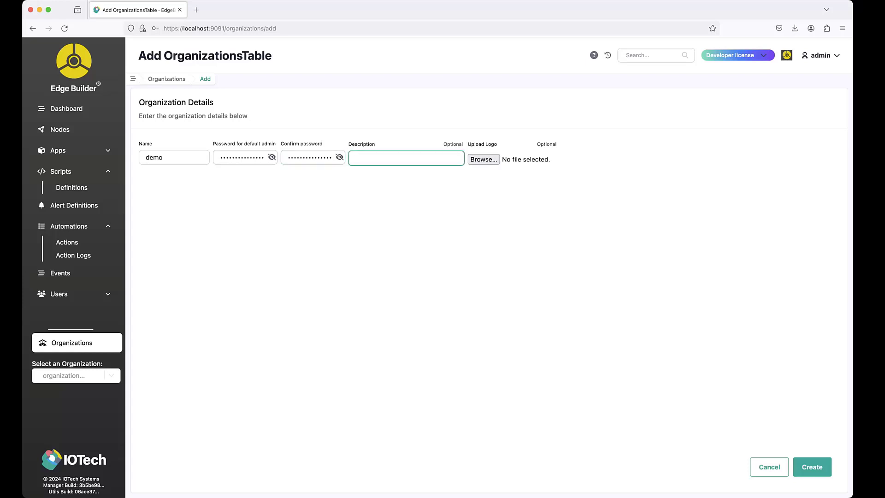
# Give the organization the description "My demo org" and the logo file logo.jpeg, and create it.
pyautogui.write('My demo org')
pyautogui.press('Tab')
pyautogui.press('space')
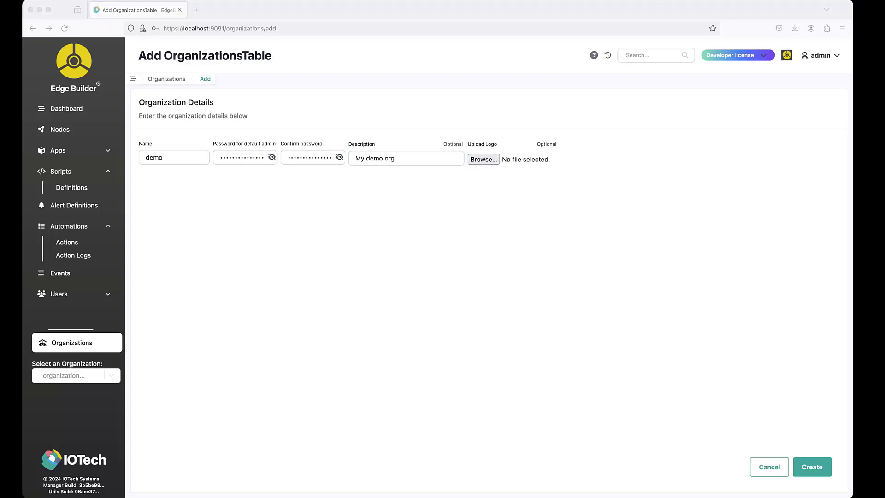
pyautogui.press('Return')
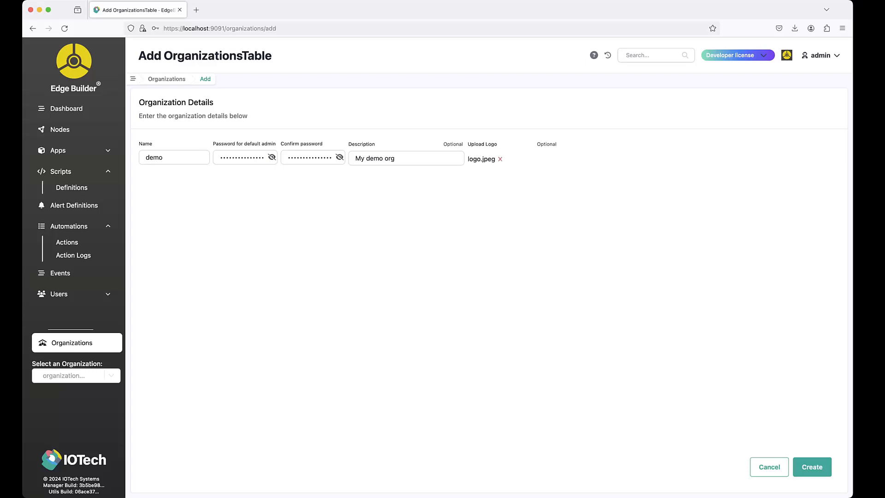
pyautogui.click(812, 467)
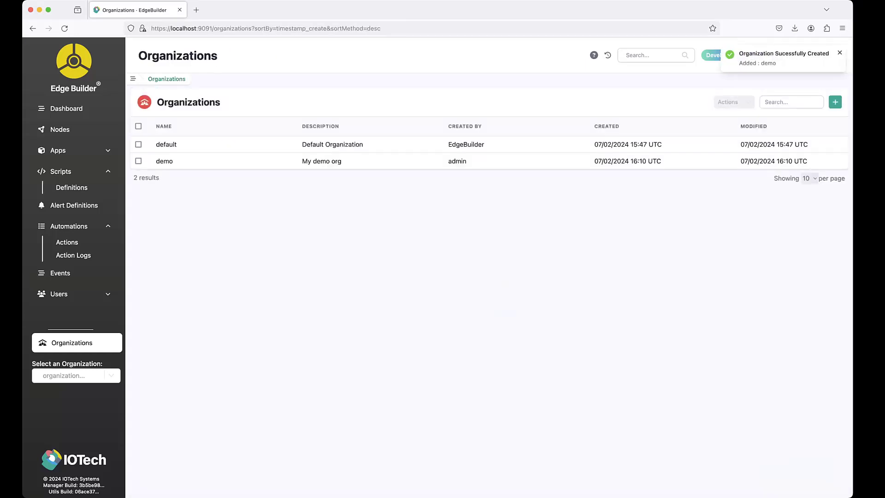
# Log out of the default organization and proceed to the login form of the demo organization.
pyautogui.click(818, 53)
pyautogui.click(808, 92)
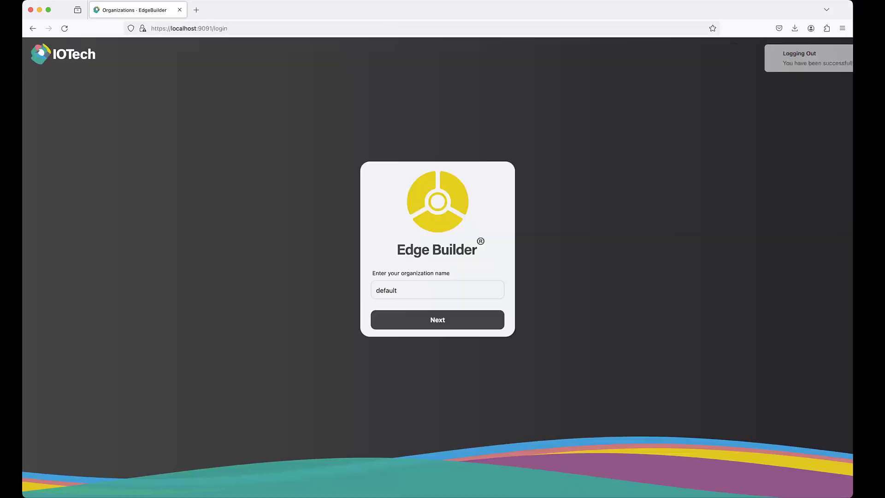
pyautogui.doubleClick(387, 290)
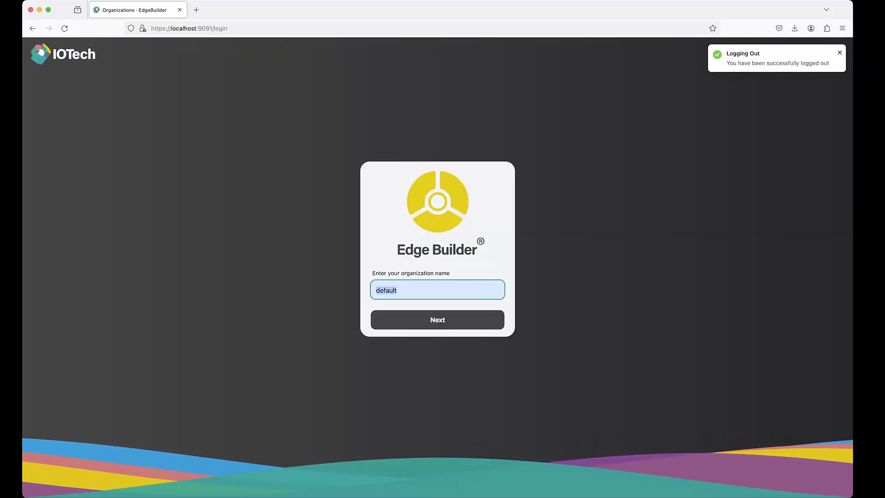
pyautogui.write('demo')
pyautogui.press('Return')
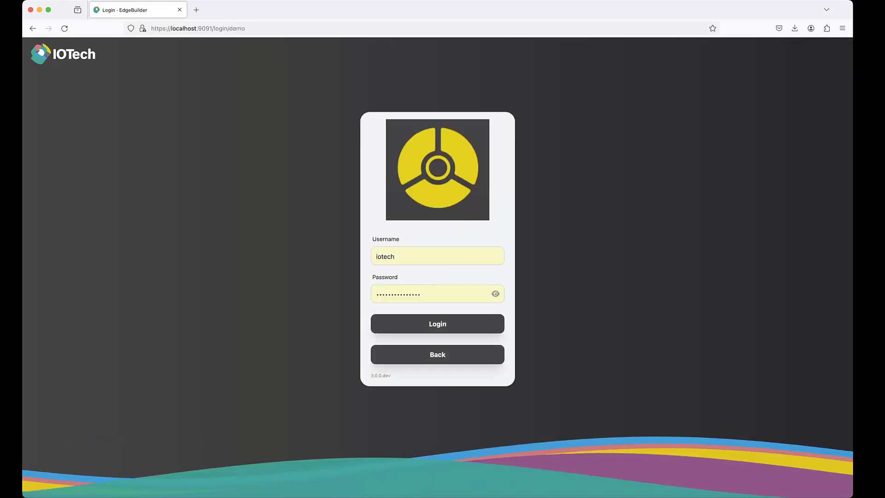
# Go back to the organization name prompt and enter demo as the organization again.
pyautogui.click(437, 354)
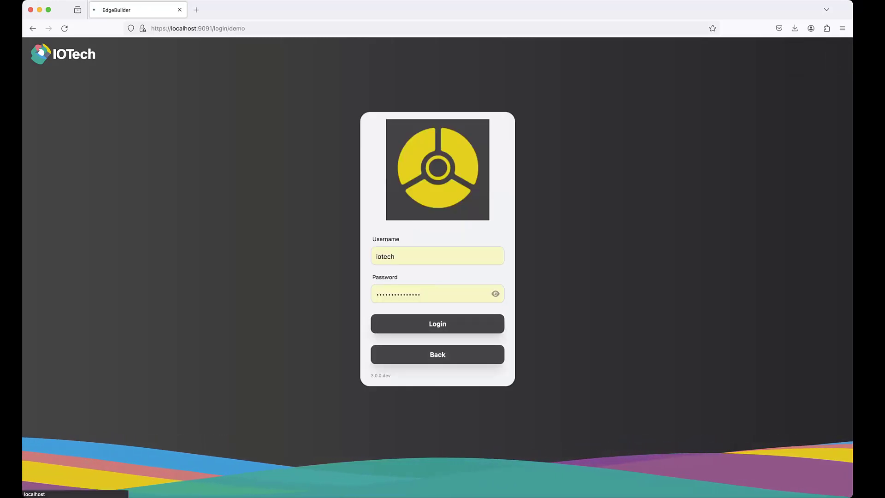
pyautogui.doubleClick(387, 290)
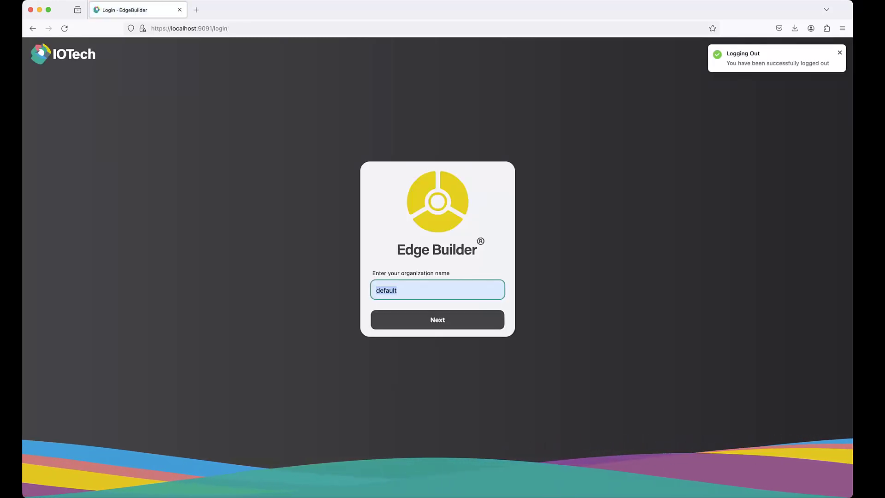
pyautogui.write('demo')
pyautogui.press('Return')
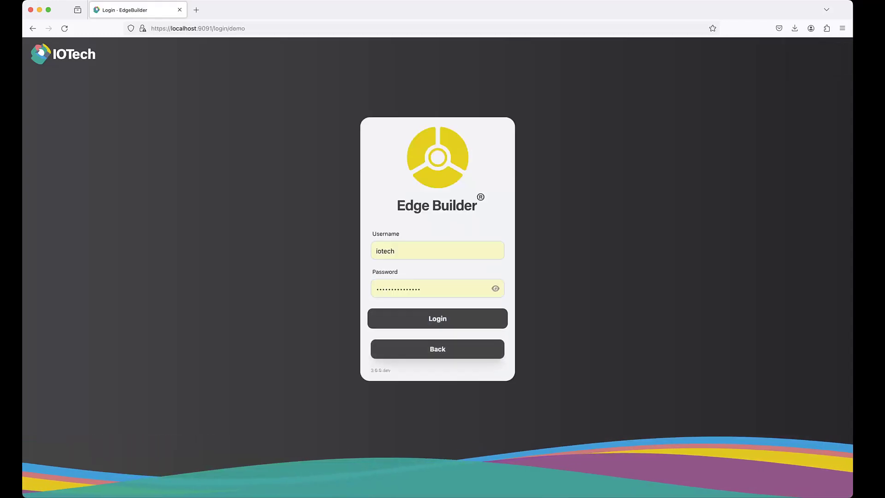
# Log in to the demo organization as admin with the account password, skipping the password change.
pyautogui.doubleClick(392, 251)
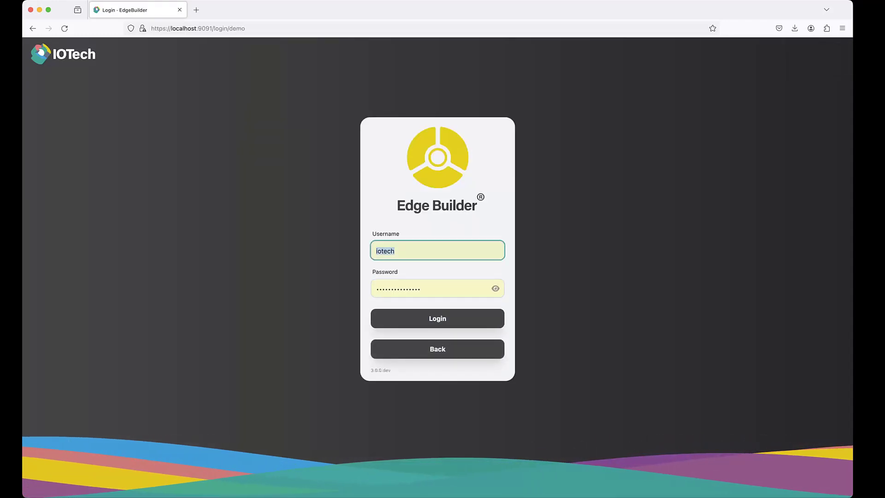
pyautogui.write('admin')
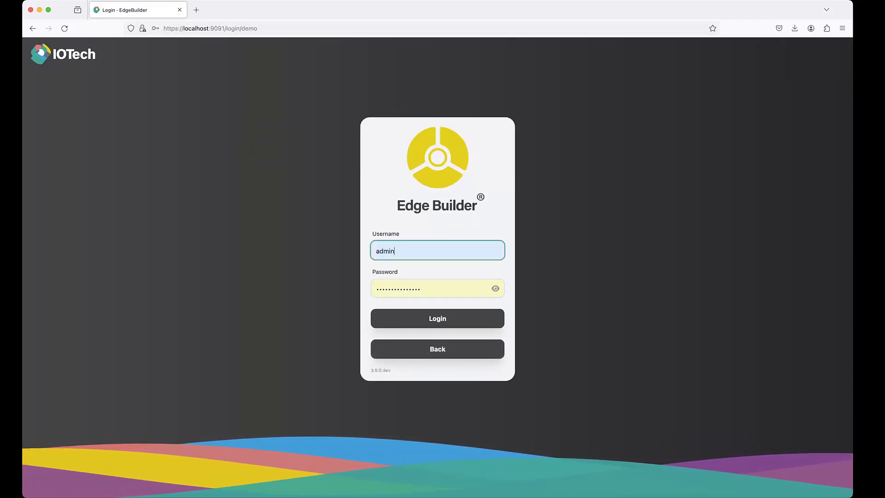
pyautogui.press('Tab')
pyautogui.write('•••••••')
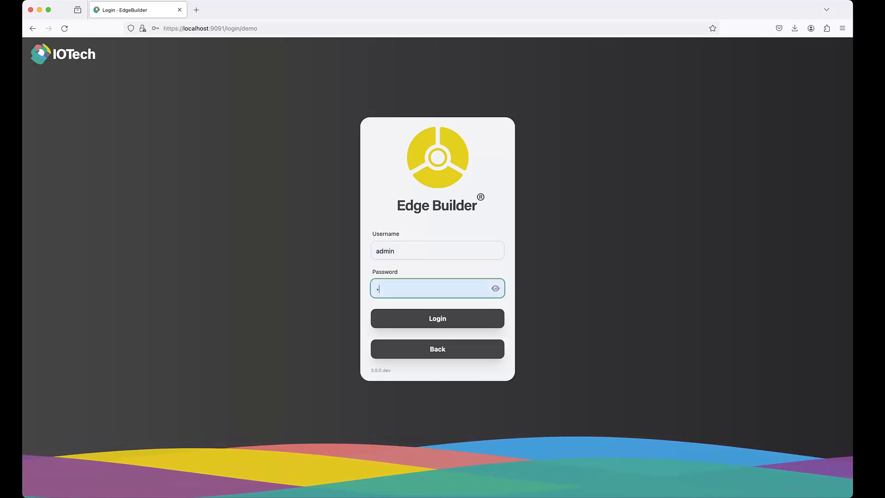
pyautogui.write('••••••••')
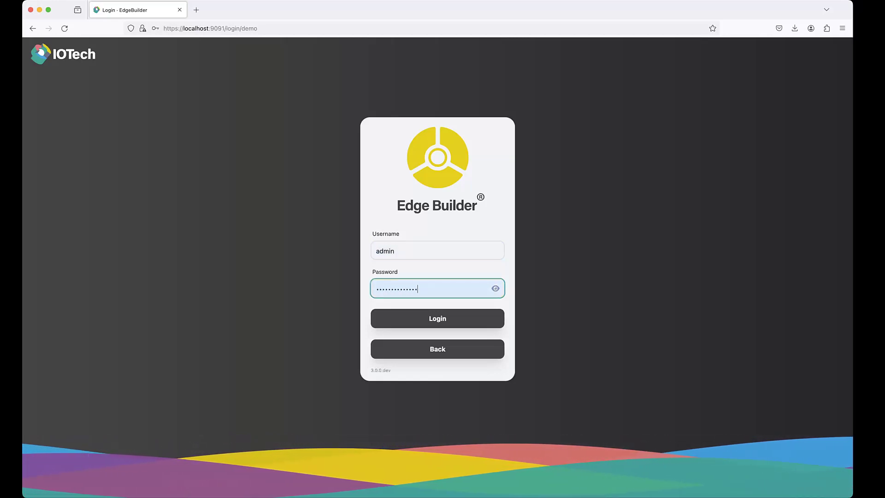
pyautogui.press('Return')
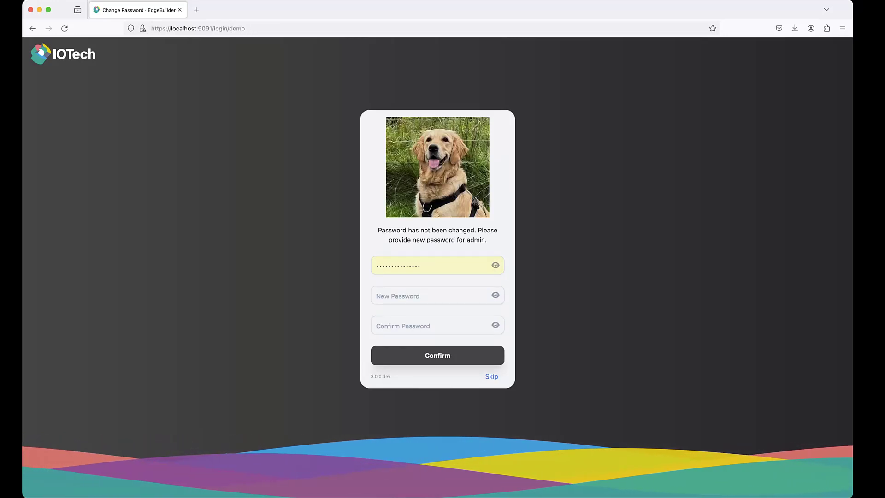
pyautogui.click(491, 376)
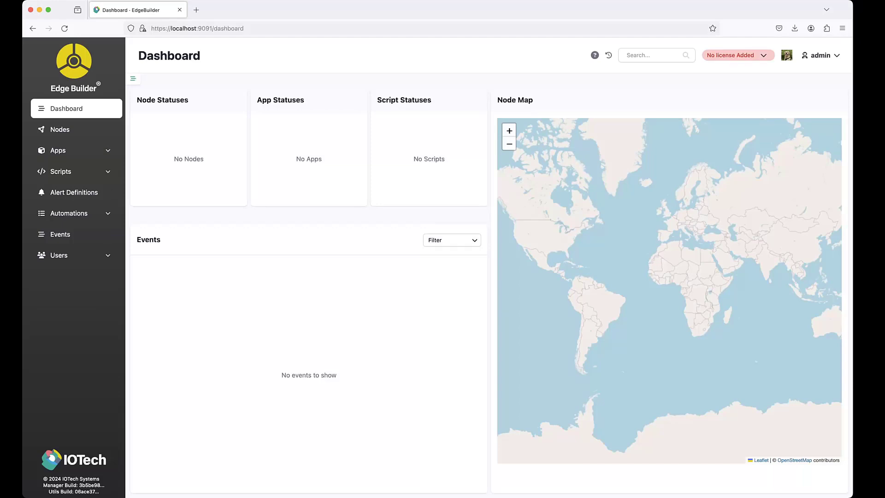
# Check the demo organization's nodes, apps and automation rules.
pyautogui.click(60, 129)
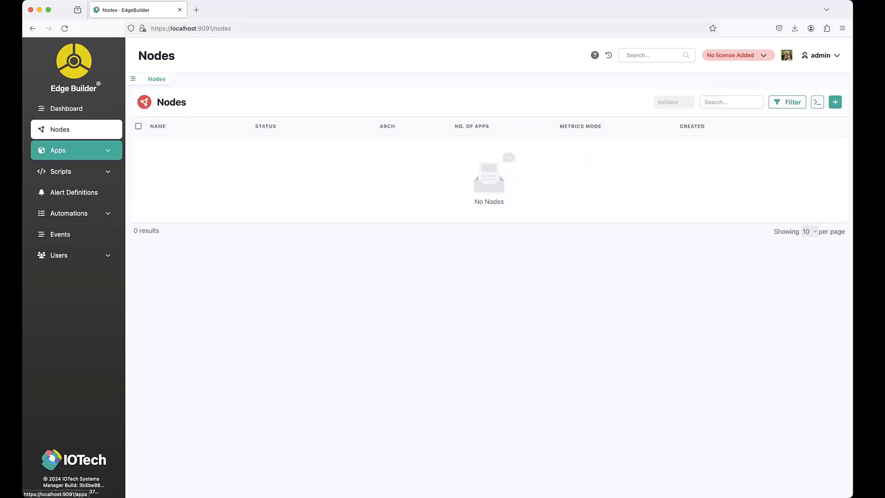
pyautogui.click(74, 150)
pyautogui.click(69, 239)
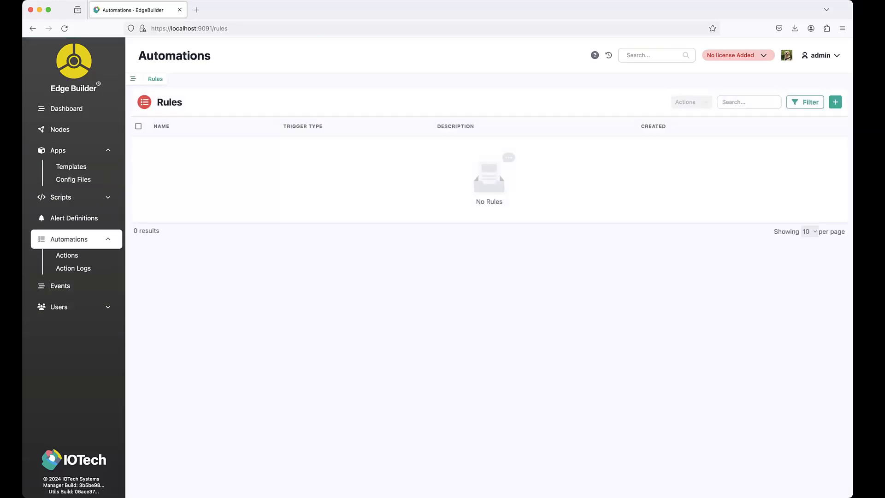
# Switch back to the default organization by logging out and signing in as admin with the account password, and list its nodes.
pyautogui.click(820, 55)
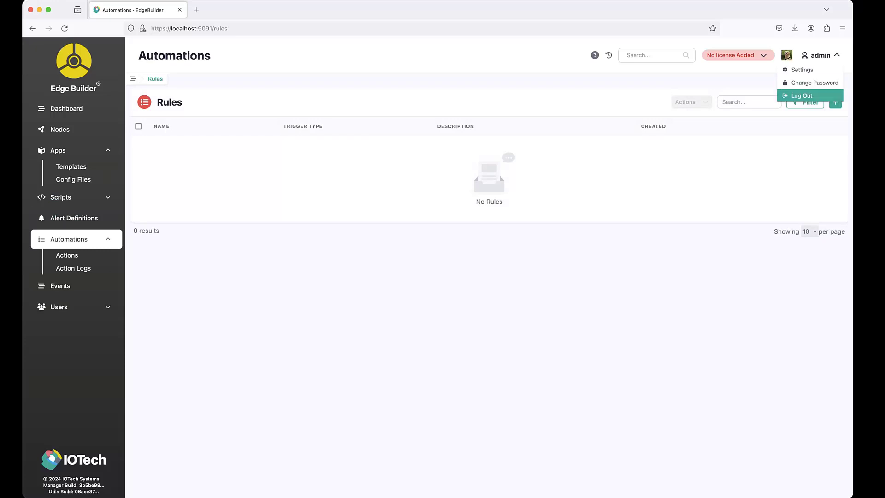
pyautogui.click(797, 94)
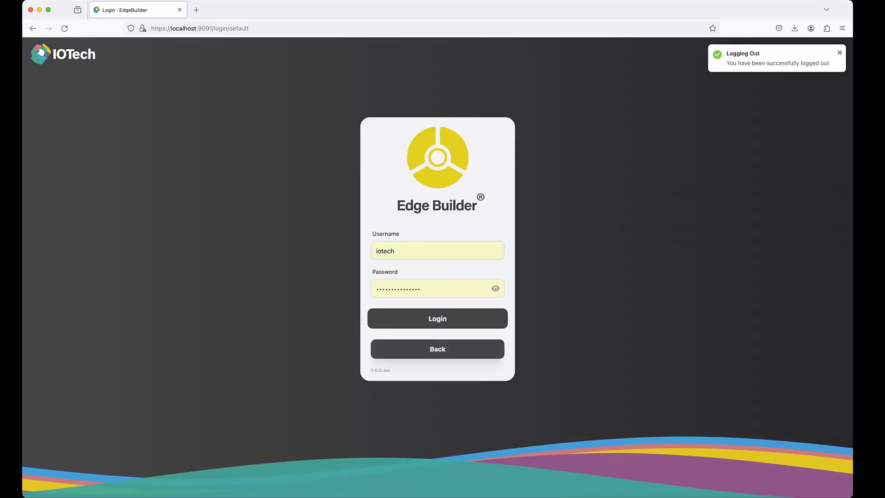
pyautogui.write('admin')
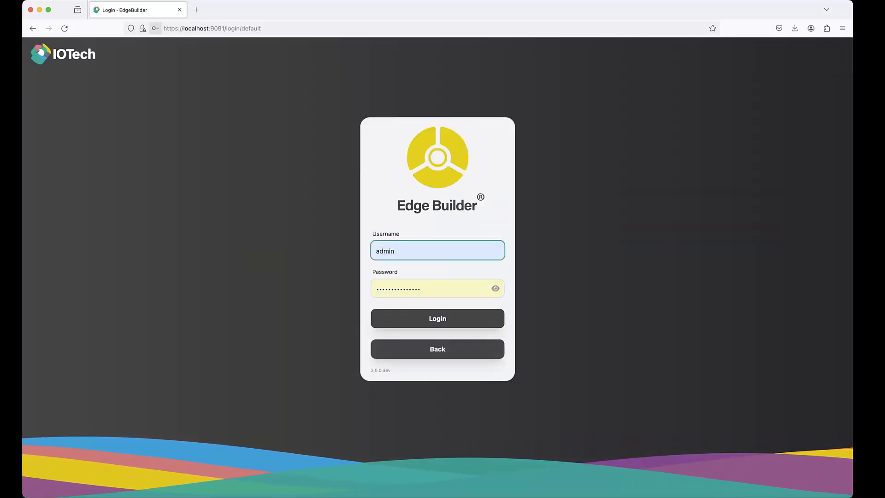
pyautogui.press('Return')
pyautogui.click(60, 129)
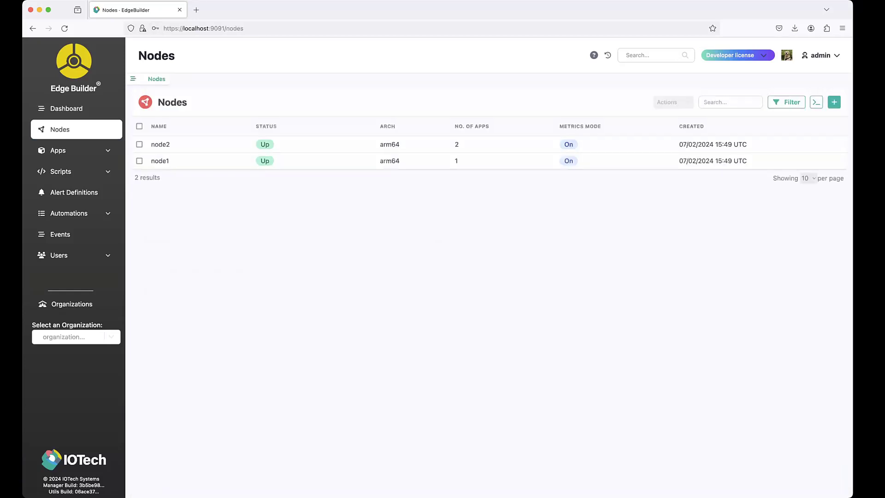